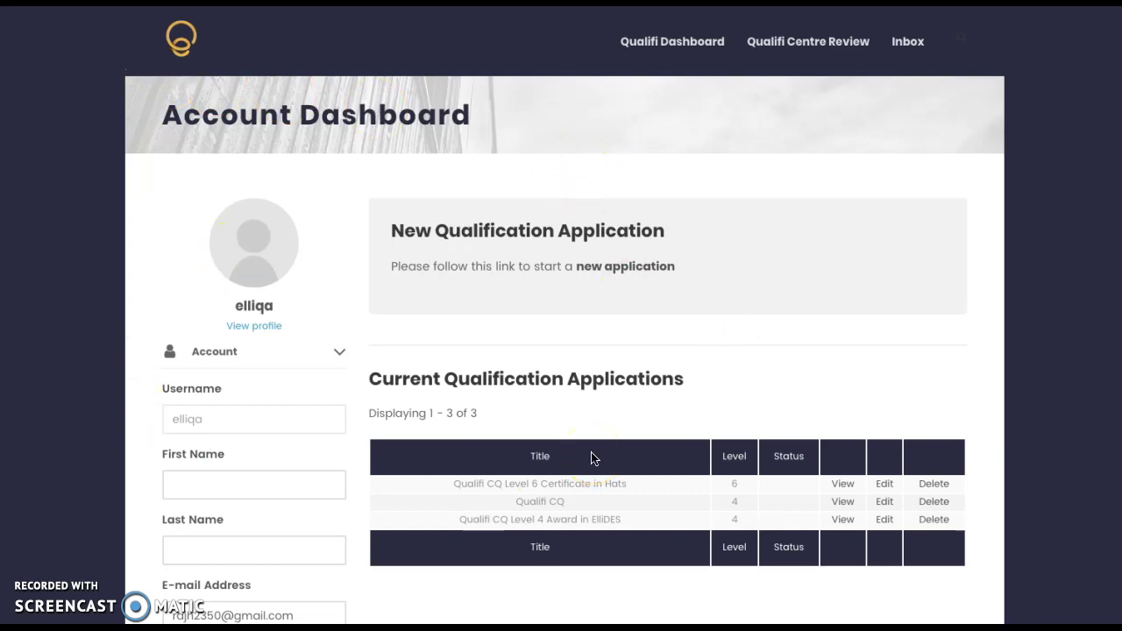
# Collapse the account details section and open the list of current centre applications.
pyautogui.click(339, 351)
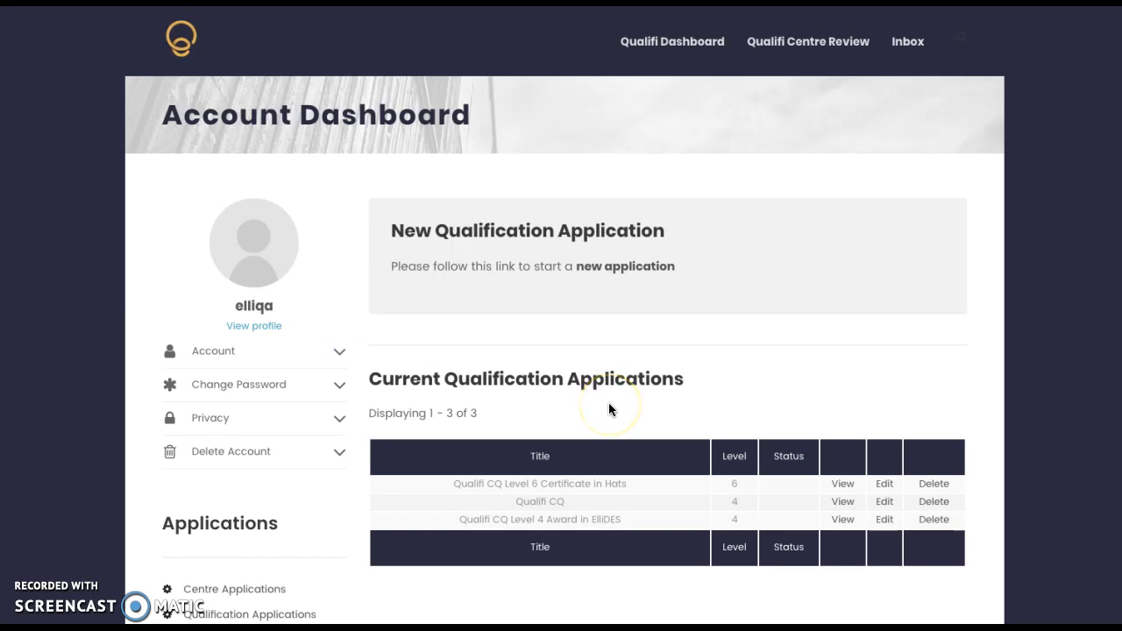
pyautogui.scroll(-1, 611, 411)
pyautogui.scroll(-4, 608, 402)
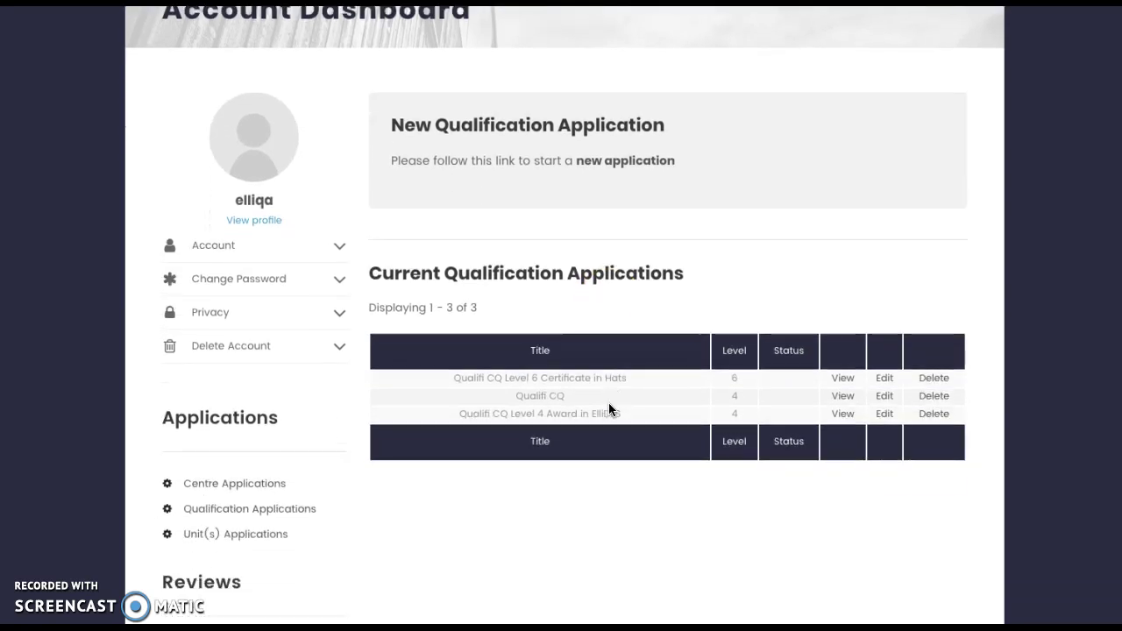
pyautogui.click(252, 451)
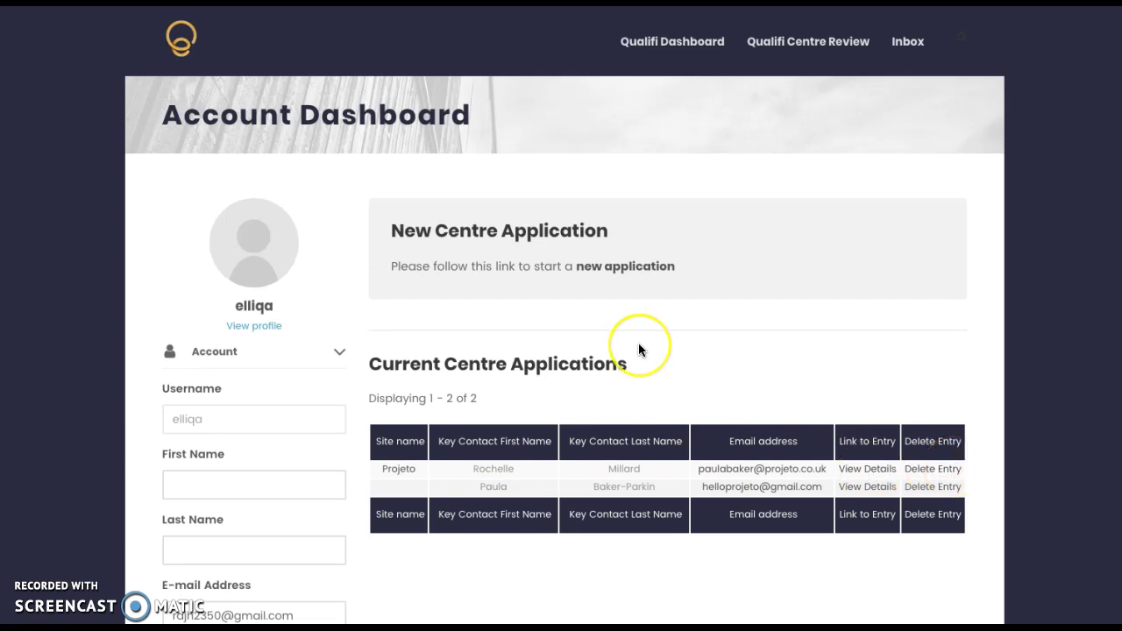
# Browse the account dashboard's application and review sections, viewing the desktop reviews and the link for starting a new one.
pyautogui.scroll(-3, 636, 349)
pyautogui.scroll(-2, 245, 518)
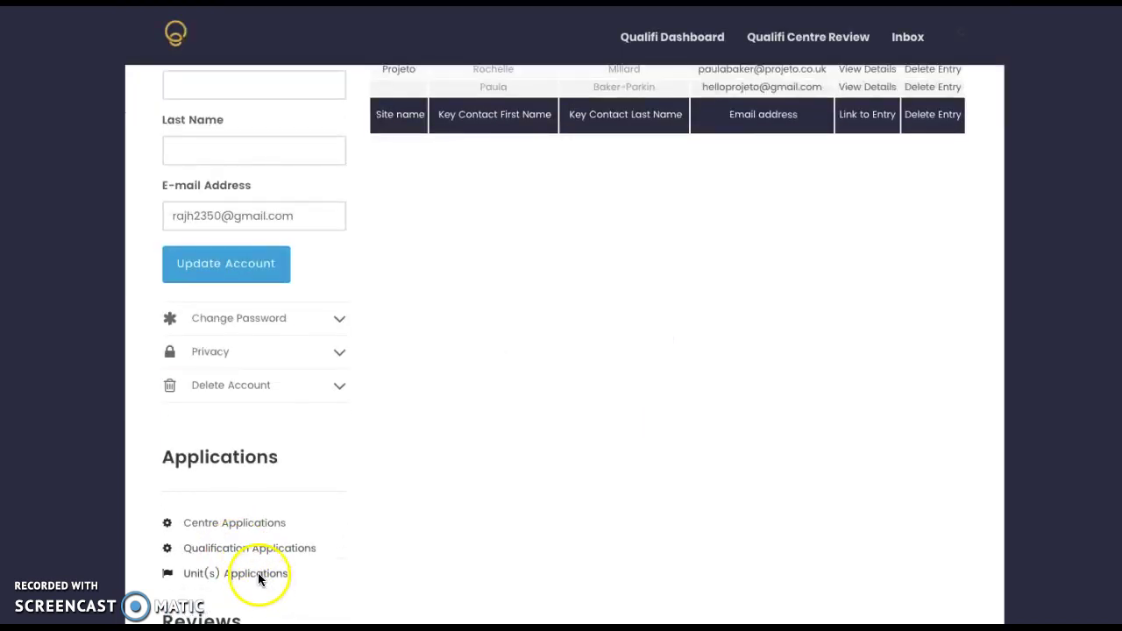
pyautogui.click(259, 575)
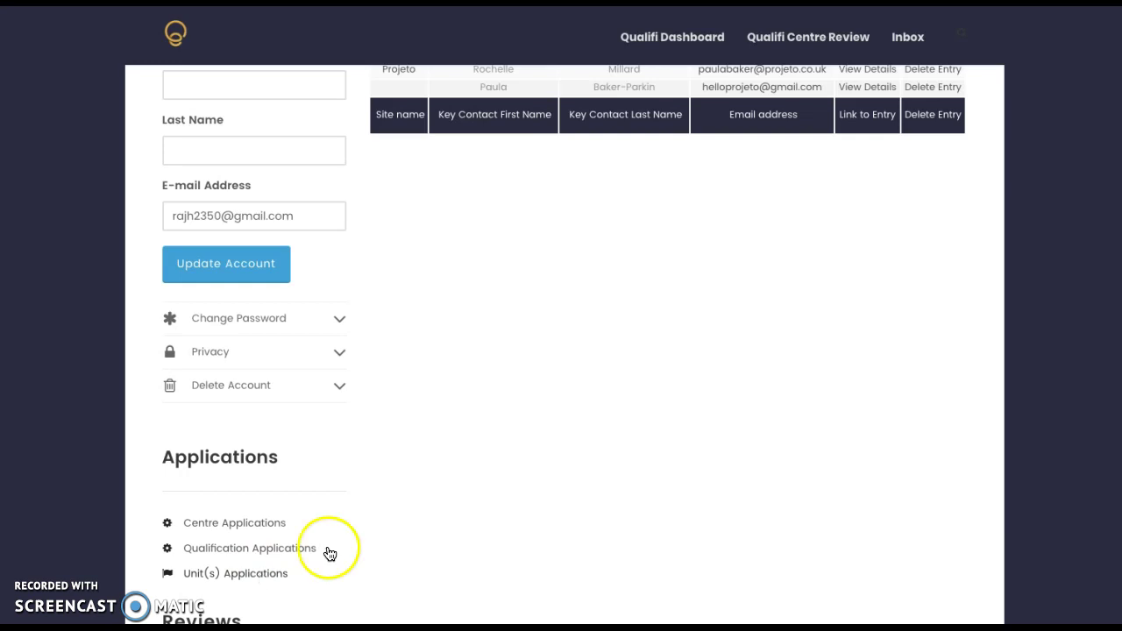
pyautogui.scroll(-8, 574, 476)
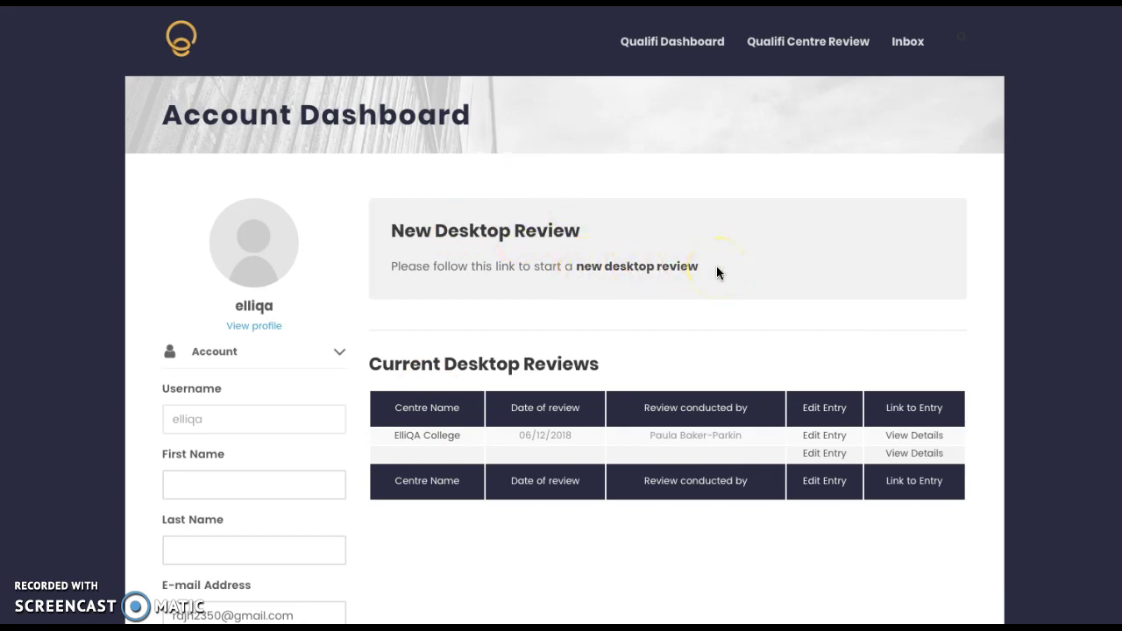
pyautogui.click(666, 266)
# Open the Qualifi Dashboard and examine the step and status of each submitted workflow entry.
pyautogui.click(653, 44)
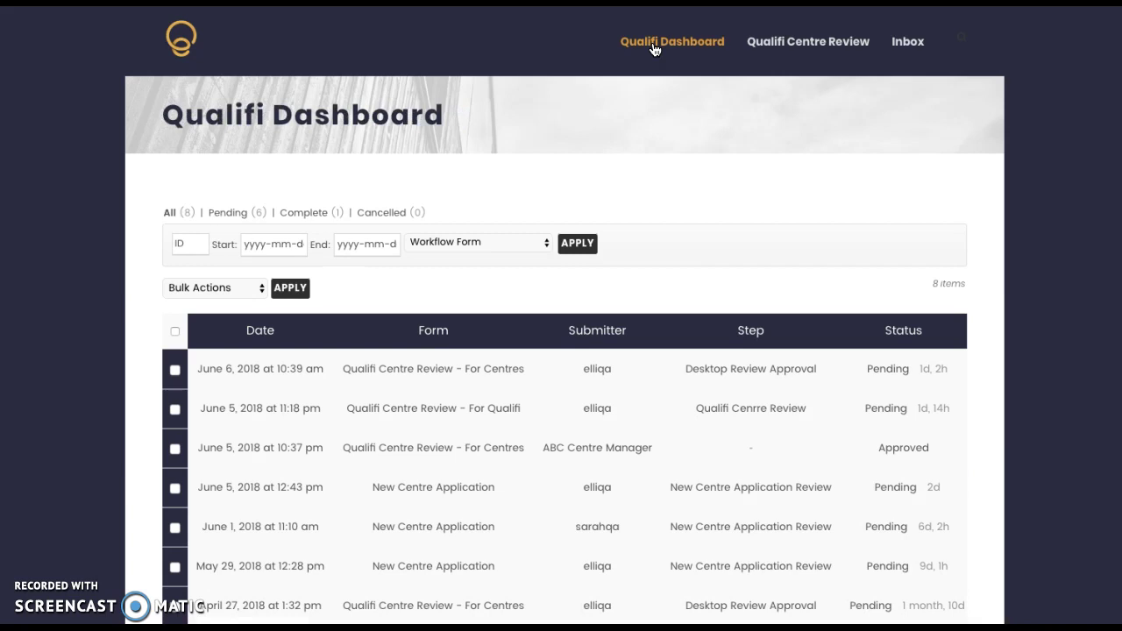
pyautogui.click(624, 131)
pyautogui.scroll(-1, 227, 373)
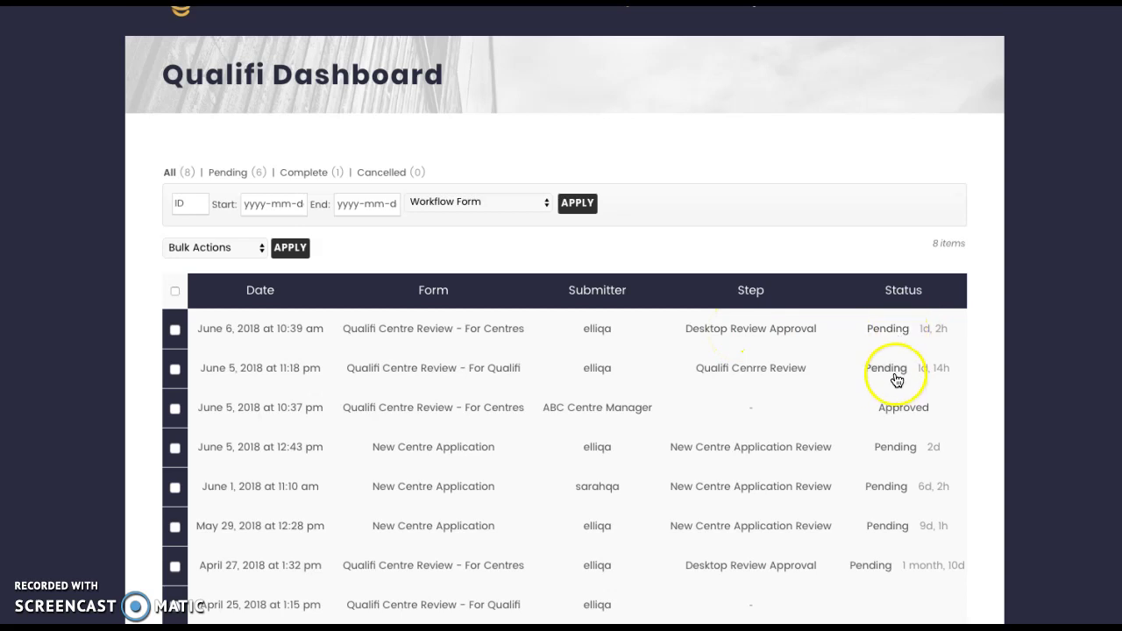
pyautogui.scroll(-1, 893, 524)
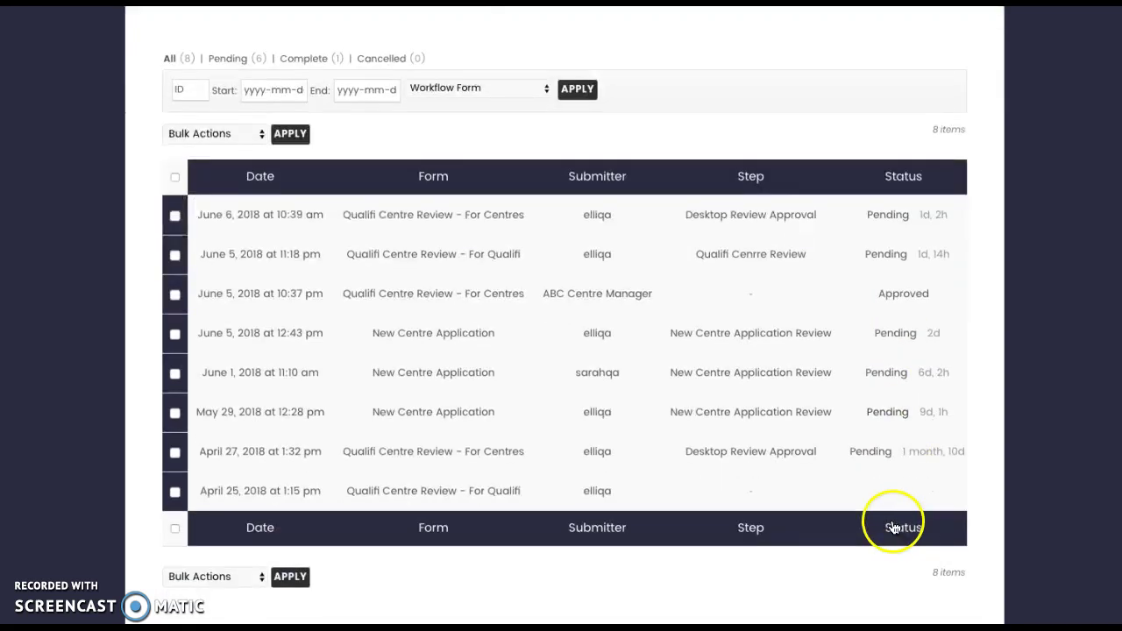
pyautogui.scroll(2, 881, 517)
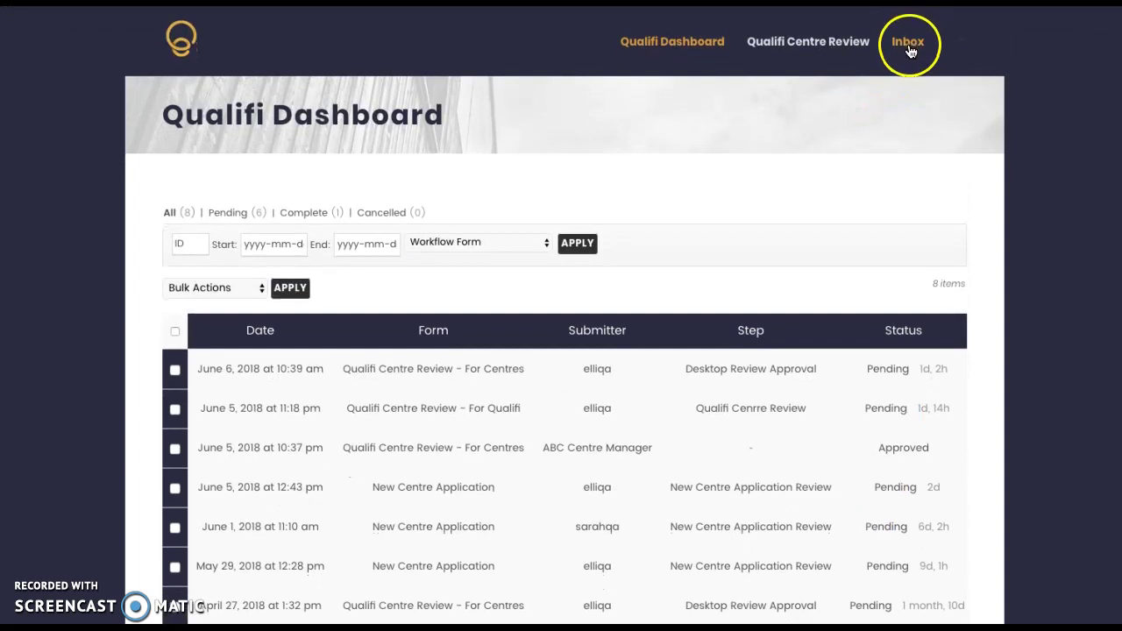
# Open the "Qualifi Centre Review - For Centres" entry 22 from the Inbox and read through its answers, policies and signature.
pyautogui.click(909, 46)
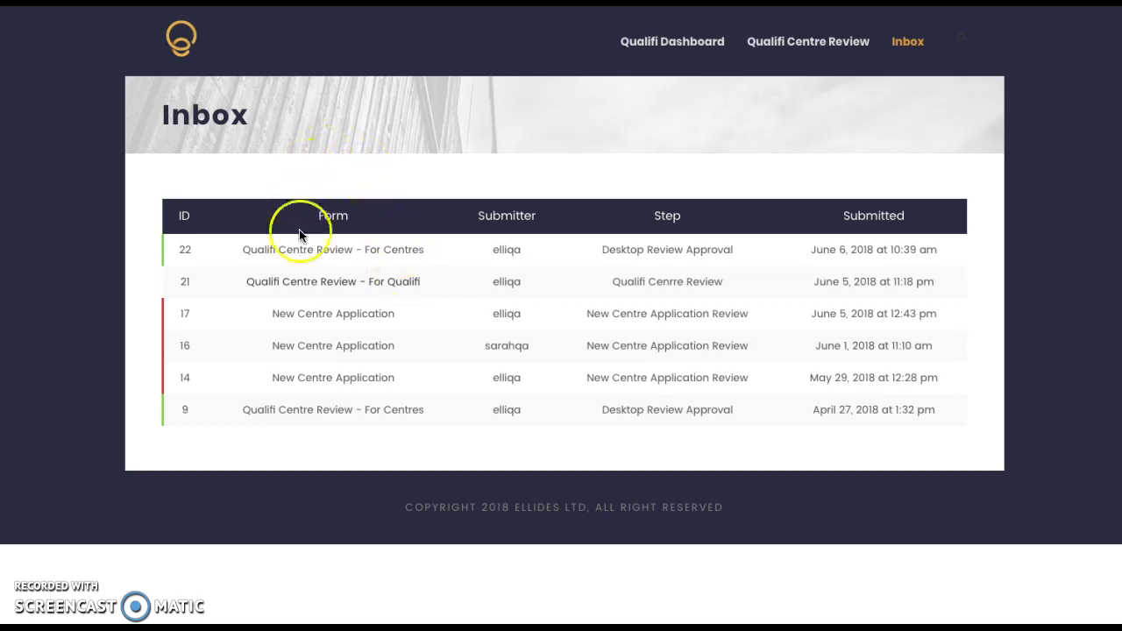
pyautogui.click(355, 254)
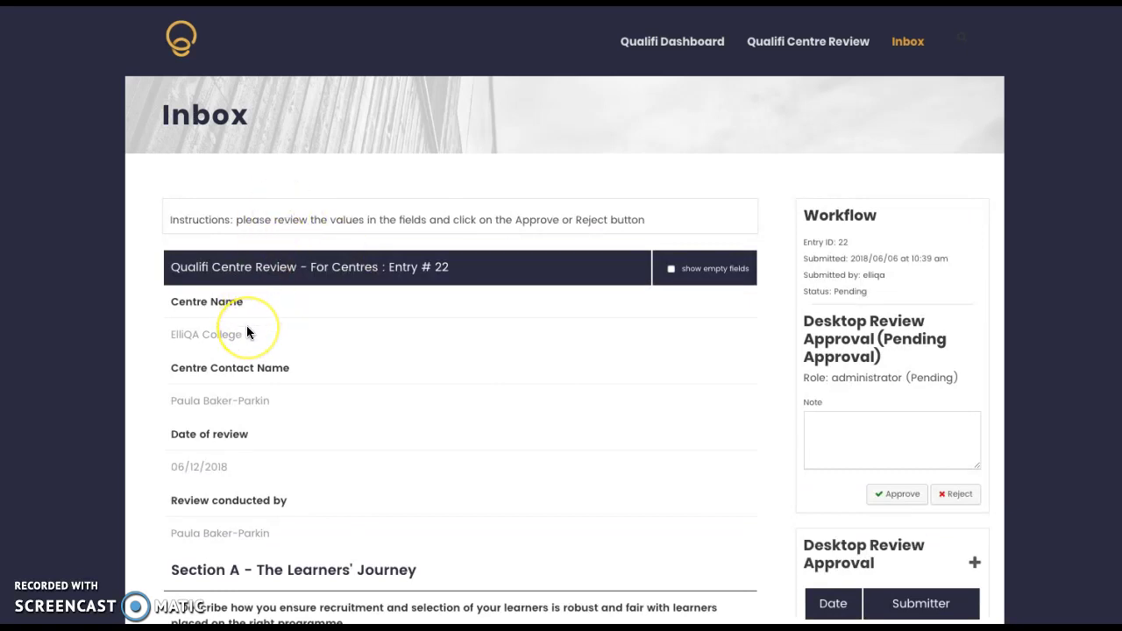
pyautogui.scroll(-1, 246, 330)
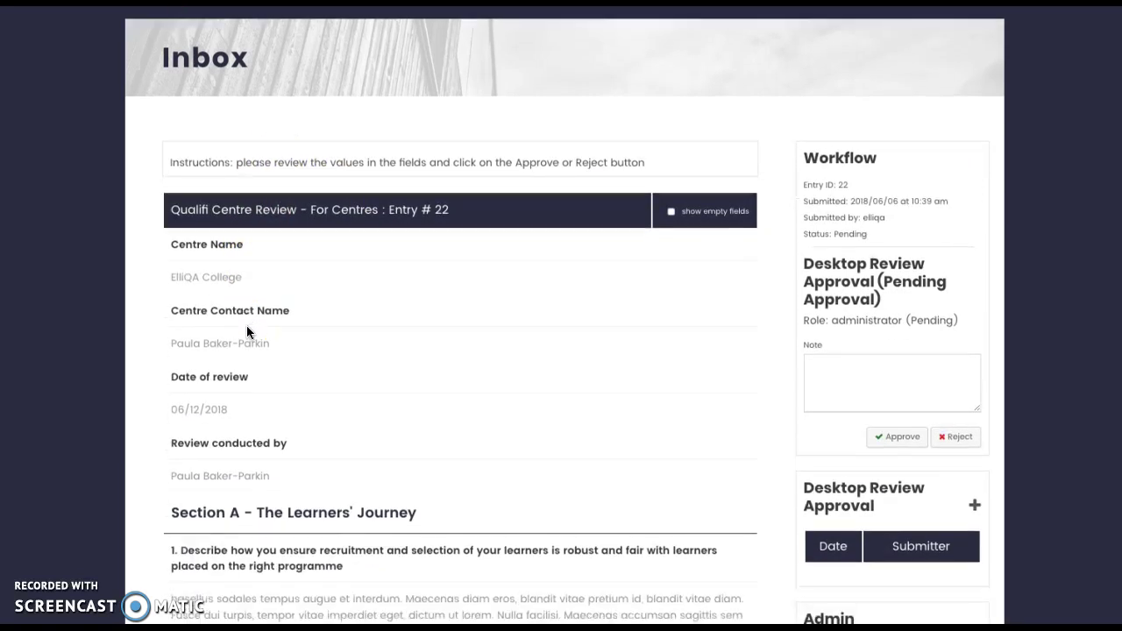
pyautogui.scroll(-6, 247, 330)
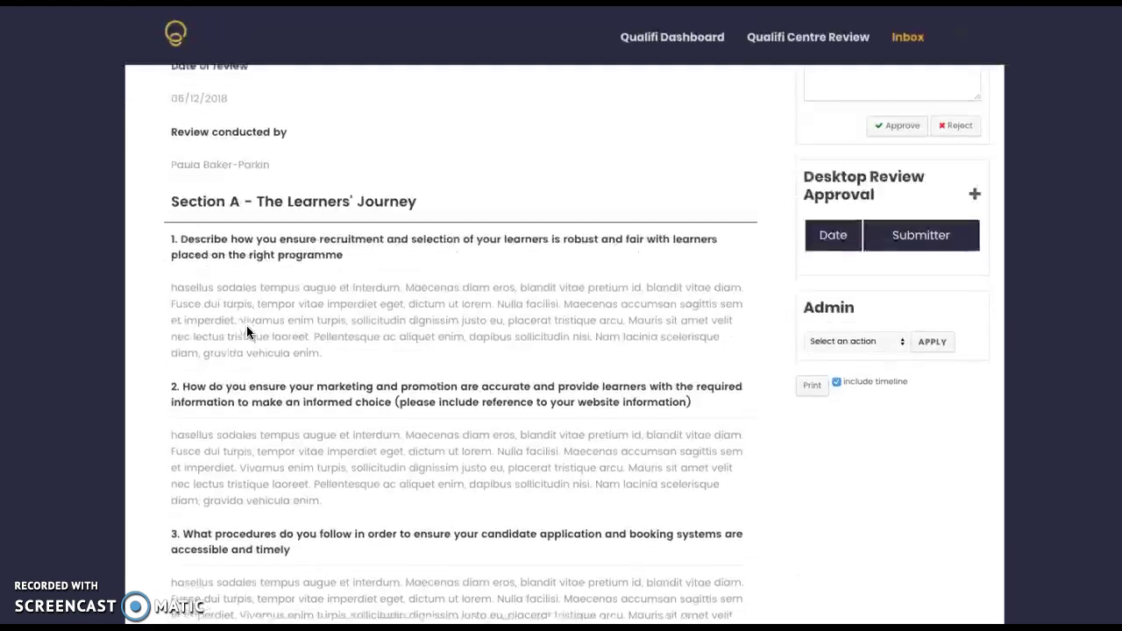
pyautogui.scroll(-10, 246, 331)
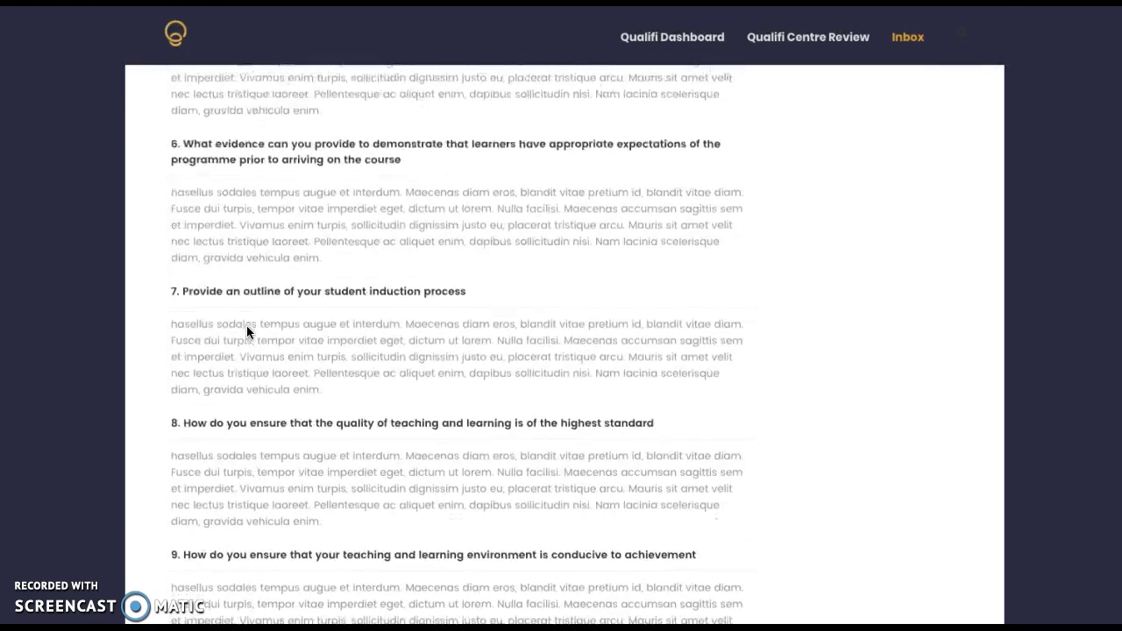
pyautogui.scroll(-10, 246, 331)
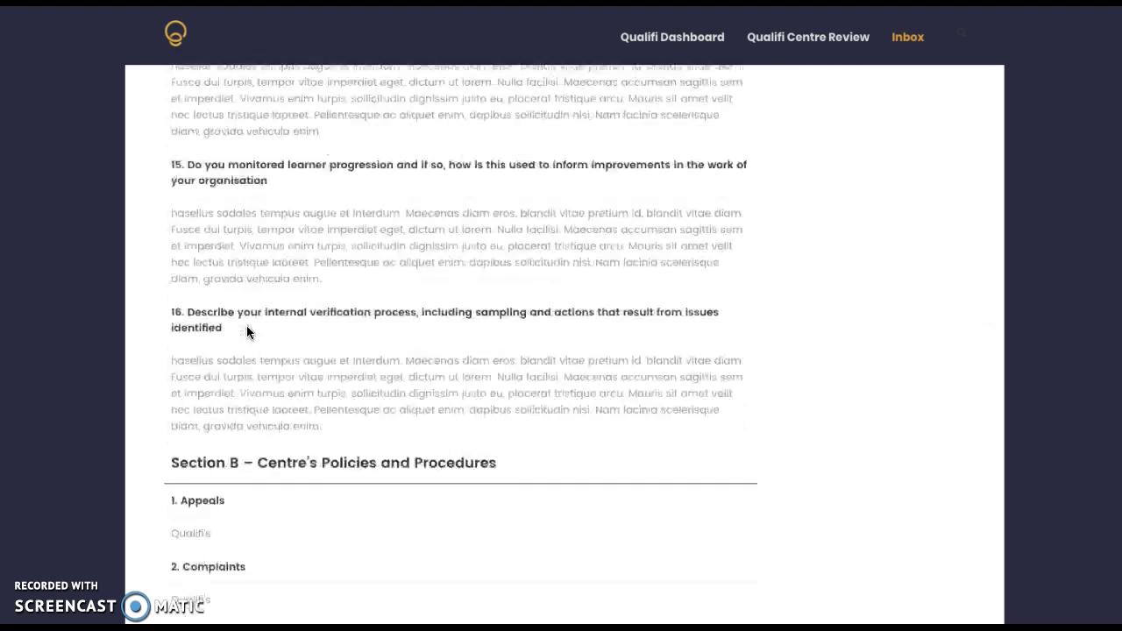
pyautogui.scroll(-12, 246, 331)
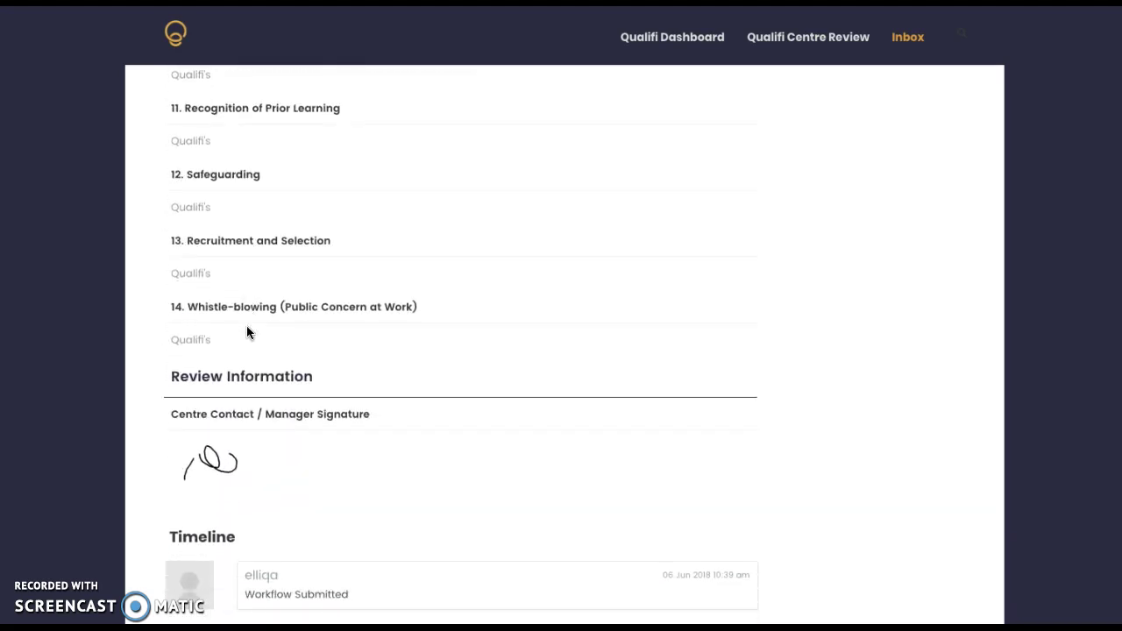
pyautogui.scroll(20, 246, 331)
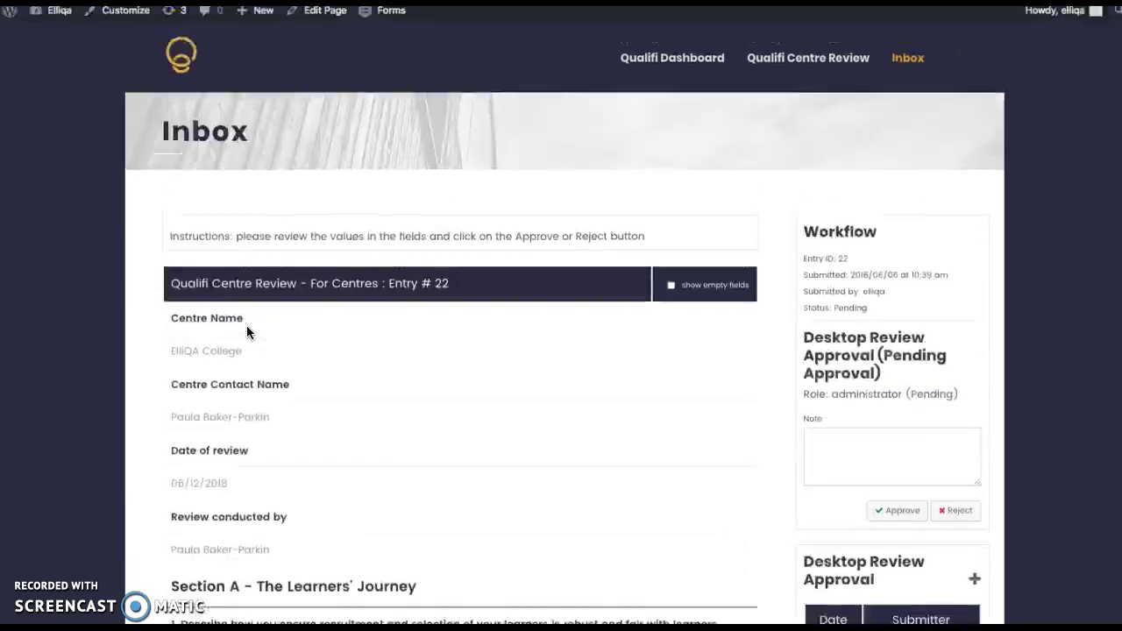
pyautogui.scroll(-1, 246, 333)
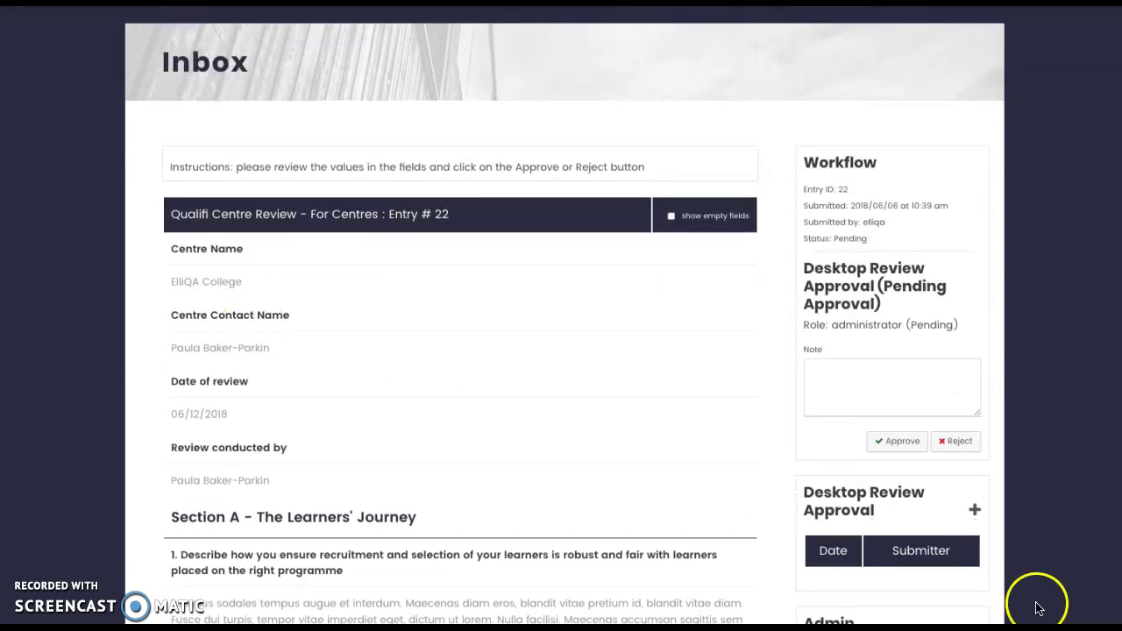
# Start a Desktop Review Approval form for the entry with the outcome "Overall Judgement 1: All practises are in place and effective".
pyautogui.click(975, 513)
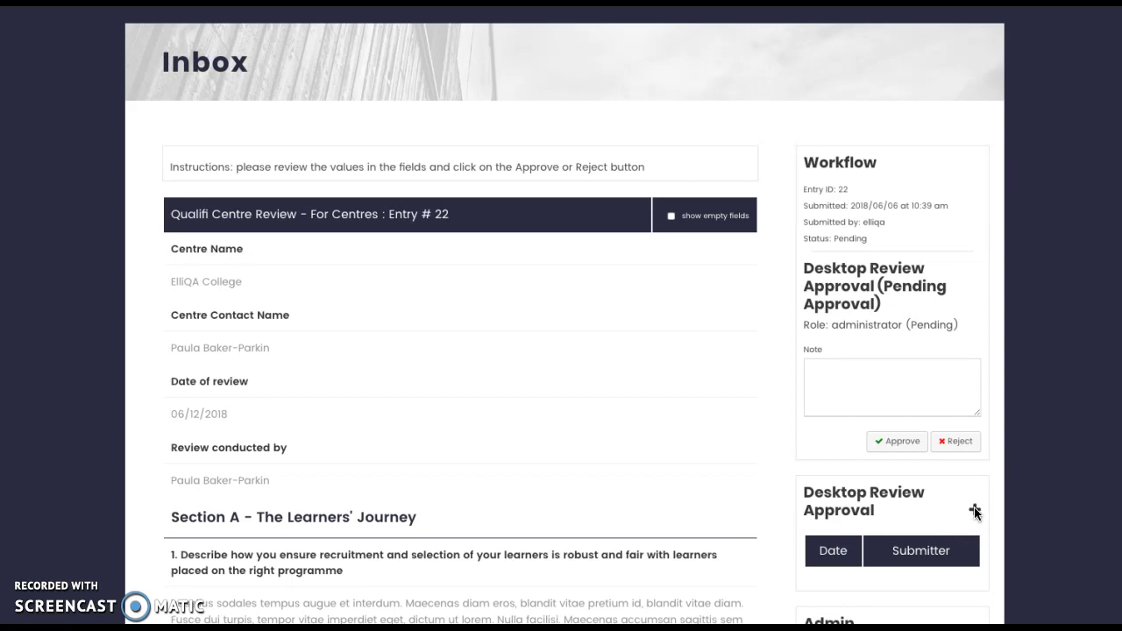
pyautogui.click(974, 513)
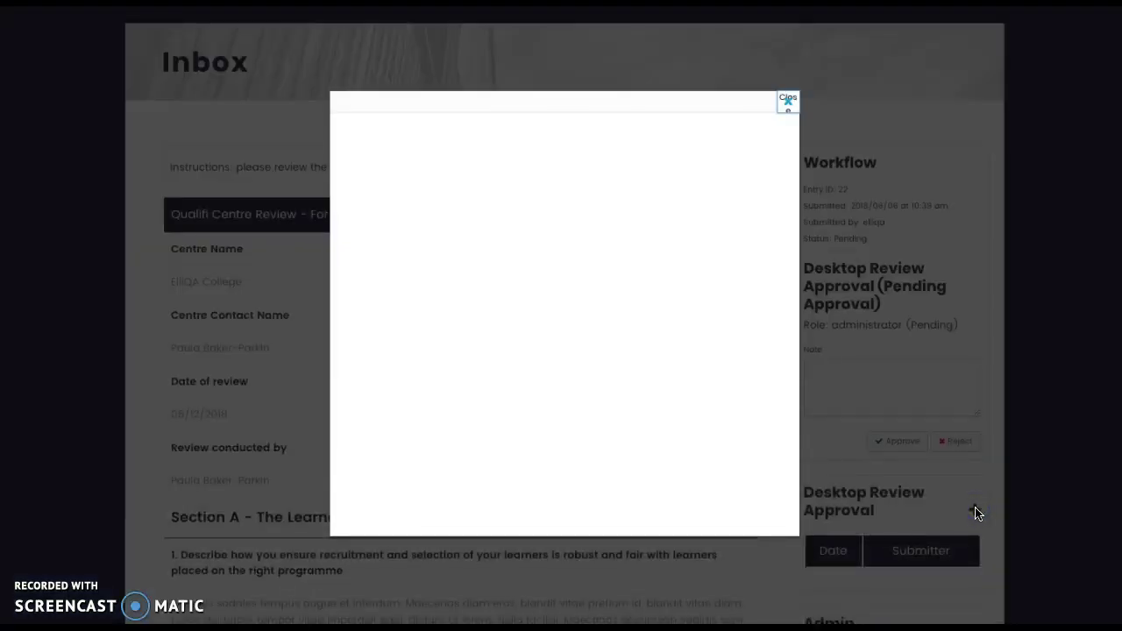
pyautogui.click(591, 184)
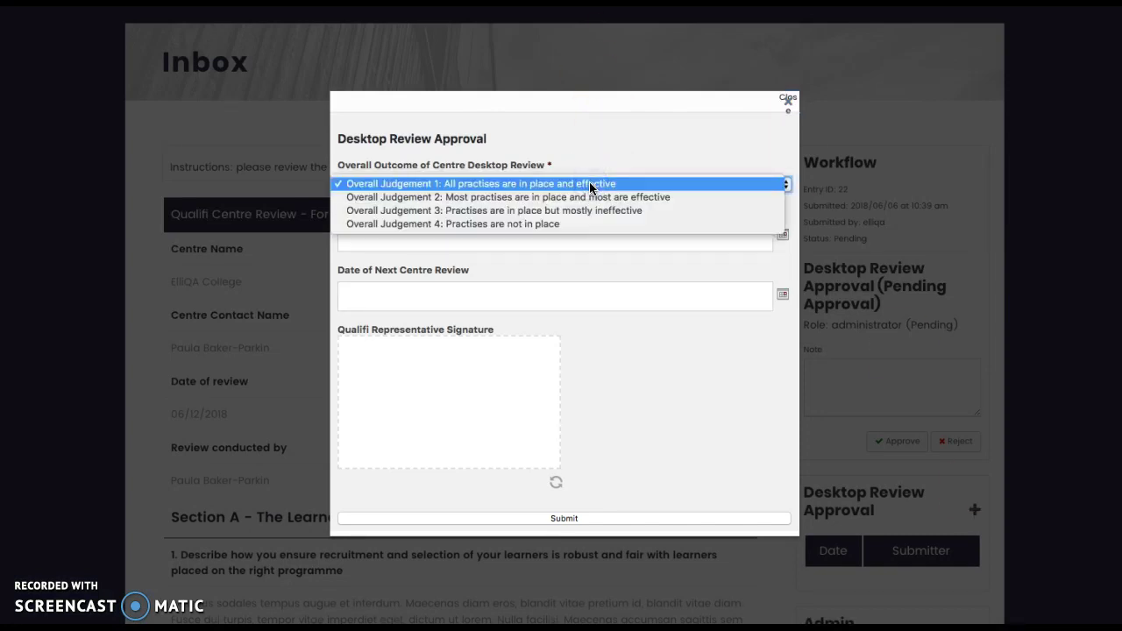
pyautogui.click(582, 182)
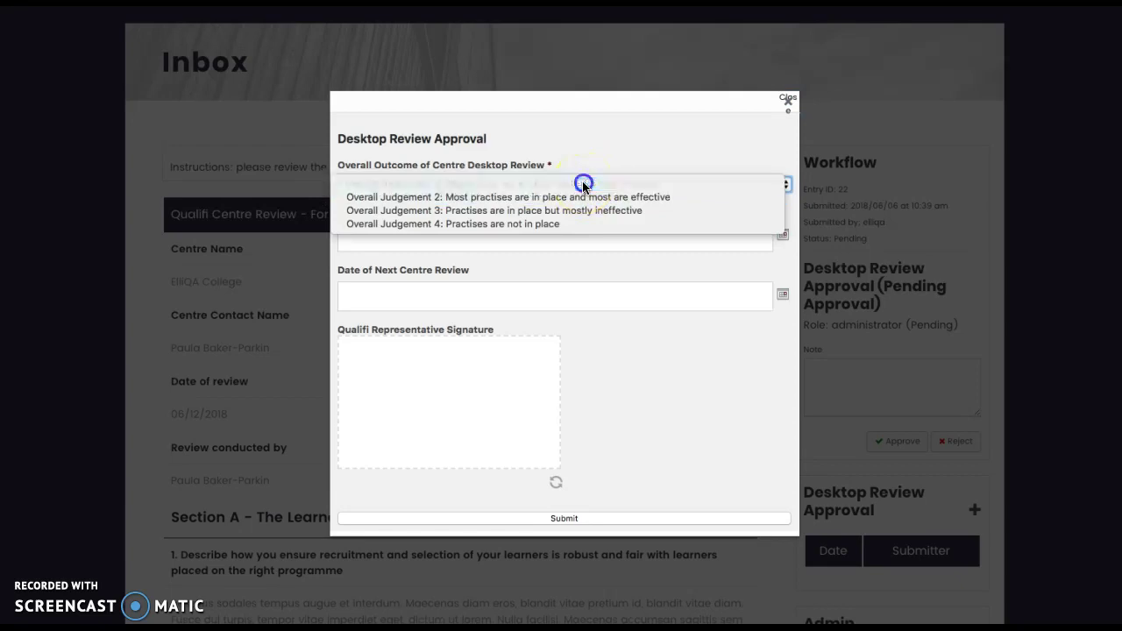
# Set the Actions/Sanctions Review Date to 07/06/2018 and the Date of Next Centre Review to 07/06/2019.
pyautogui.click(783, 235)
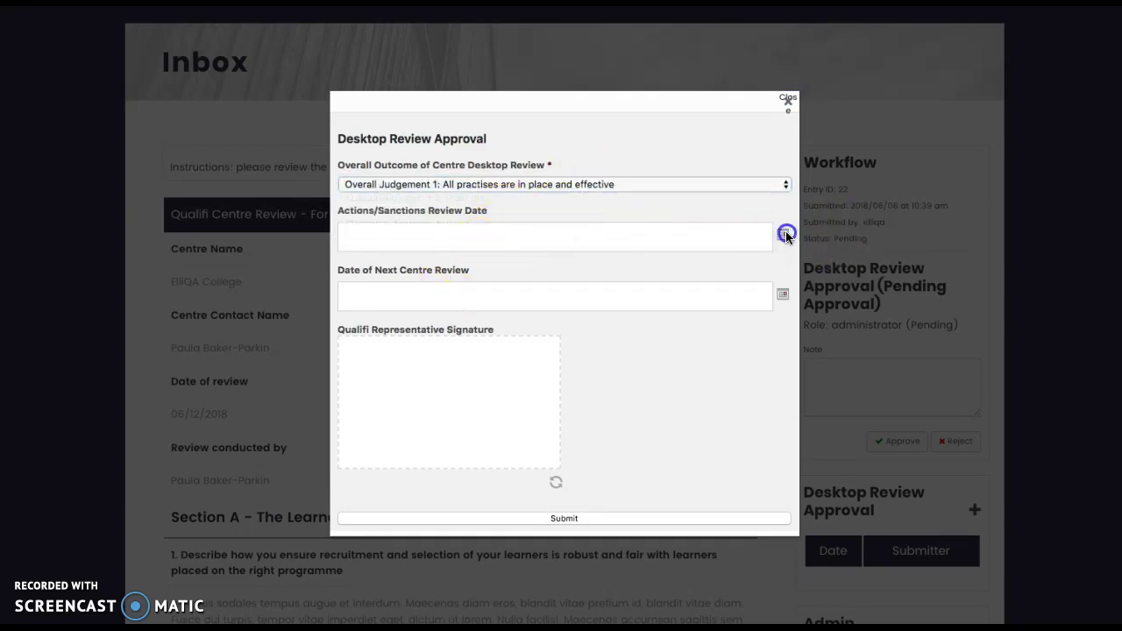
pyautogui.click(441, 328)
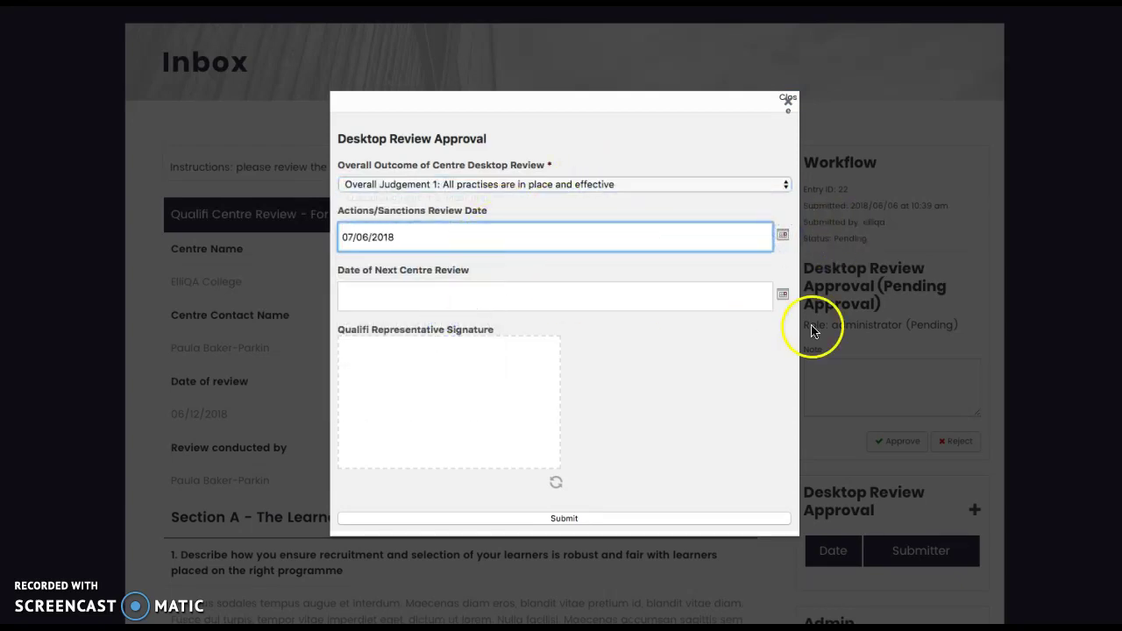
pyautogui.click(782, 293)
pyautogui.click(442, 328)
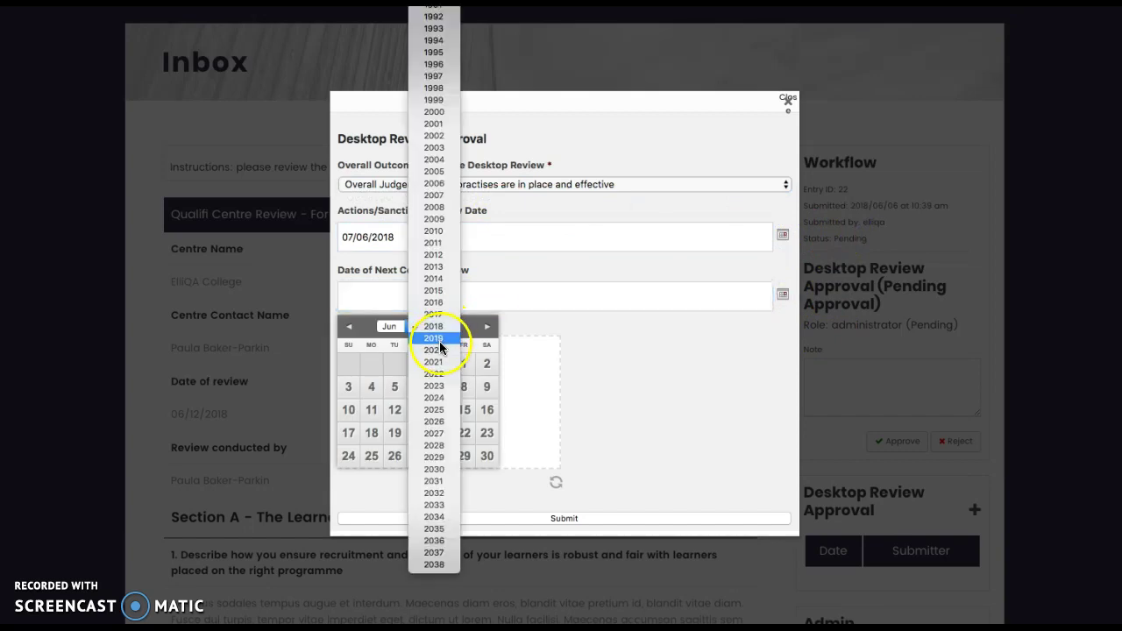
pyautogui.click(442, 342)
pyautogui.click(464, 391)
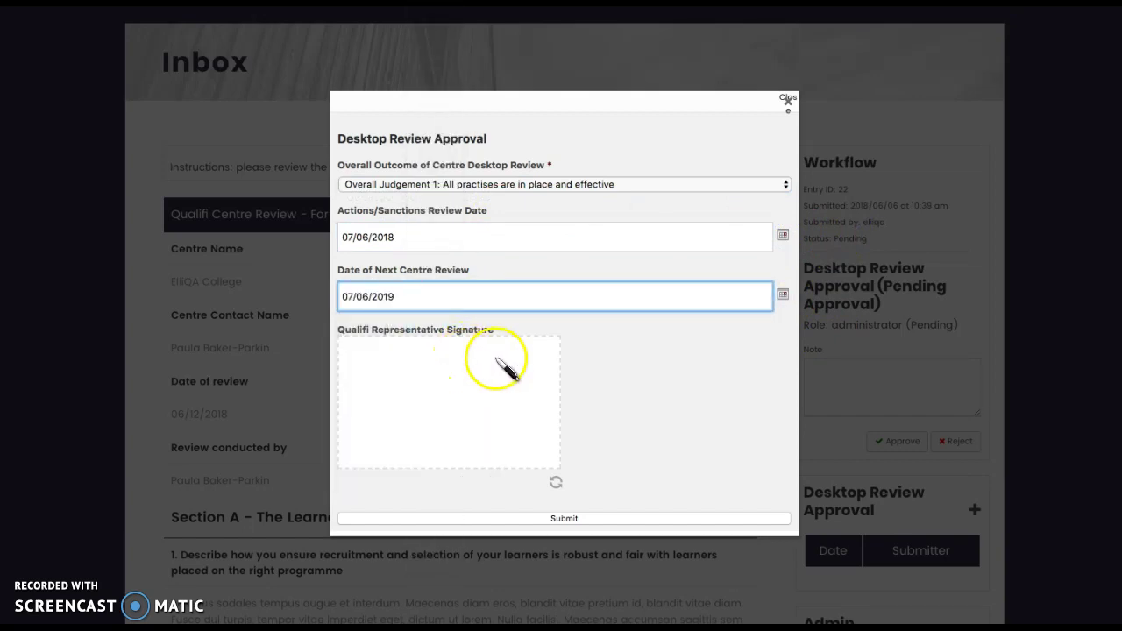
# Draw the Qualifi representative's signature, submit the Desktop Review Approval form and close its dialog.
pyautogui.moveTo(361, 346); pyautogui.dragTo(374, 368)
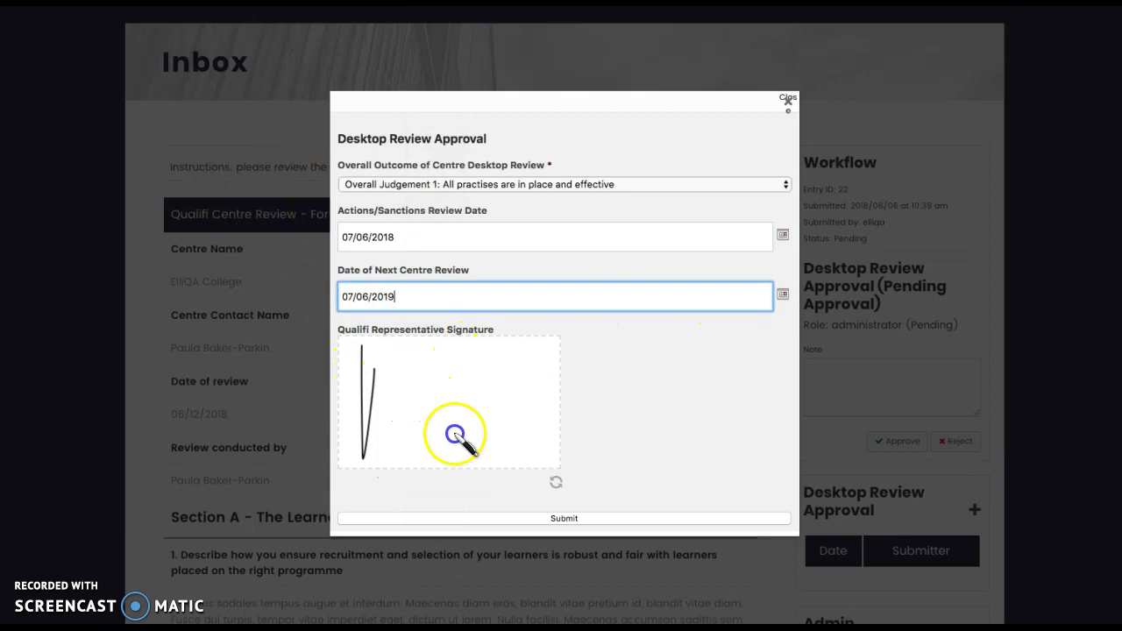
pyautogui.moveTo(401, 419)
pyautogui.mouseDown()
pyautogui.moveTo(473, 428)
pyautogui.moveTo(540, 405)
pyautogui.mouseUp()
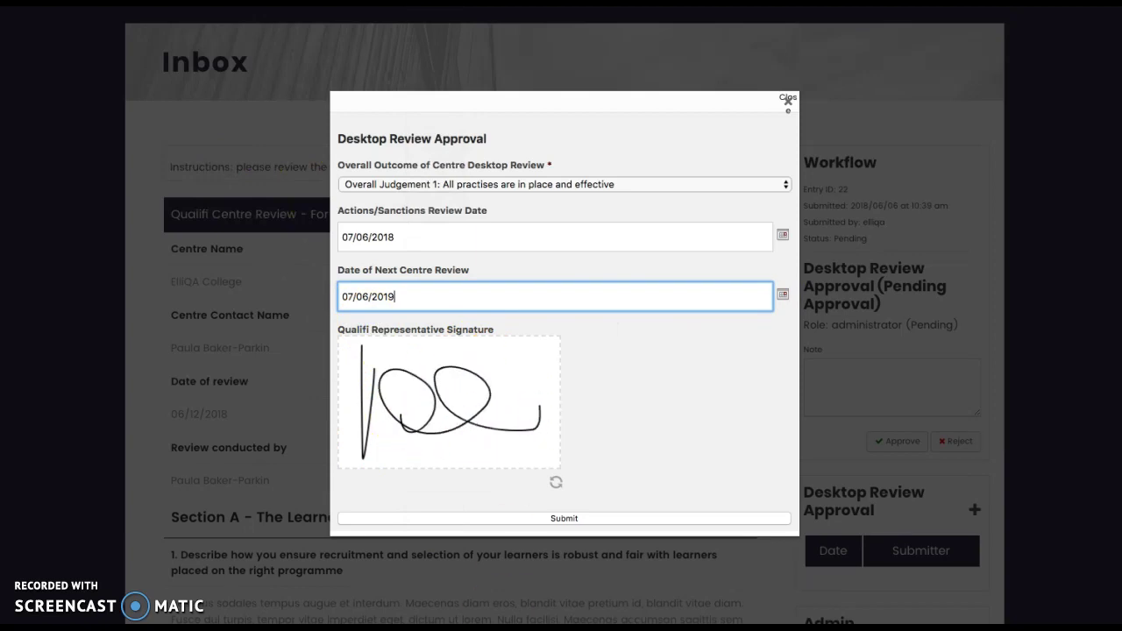
pyautogui.click(581, 518)
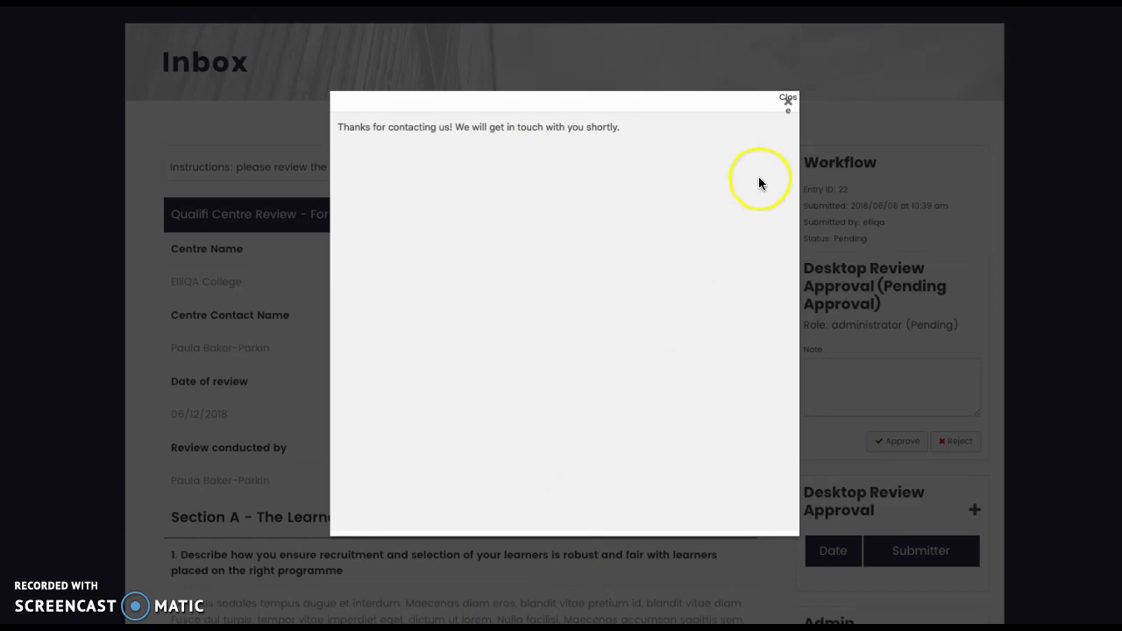
pyautogui.click(787, 101)
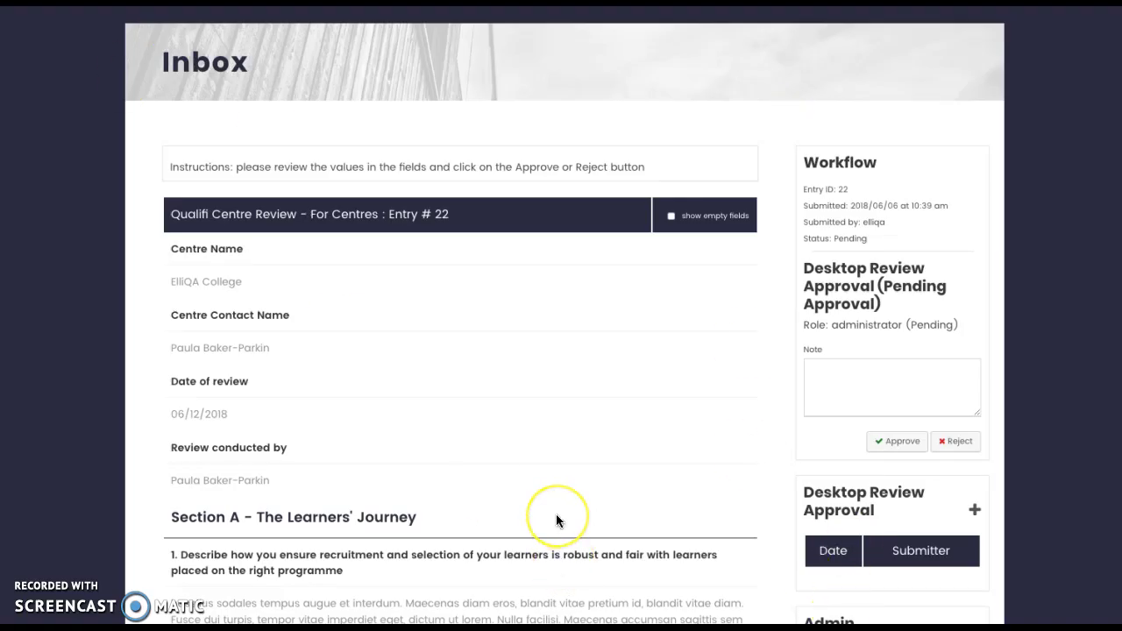
# Approve entry 22 in the workflow and check its row in the Qualifi Dashboard.
pyautogui.scroll(-2, 556, 521)
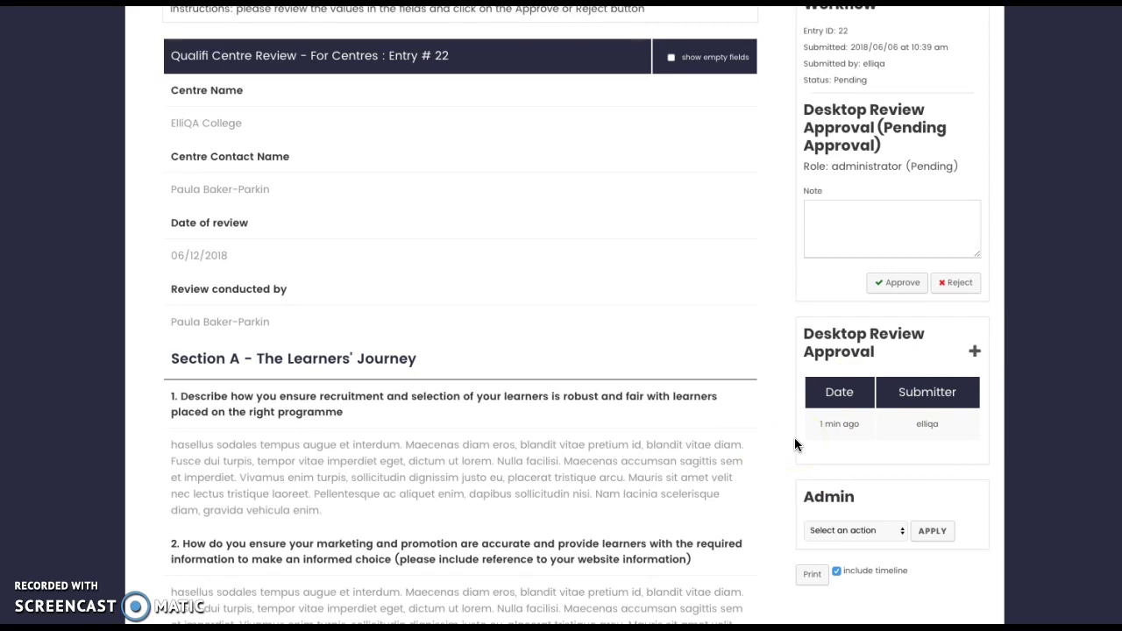
pyautogui.click(902, 291)
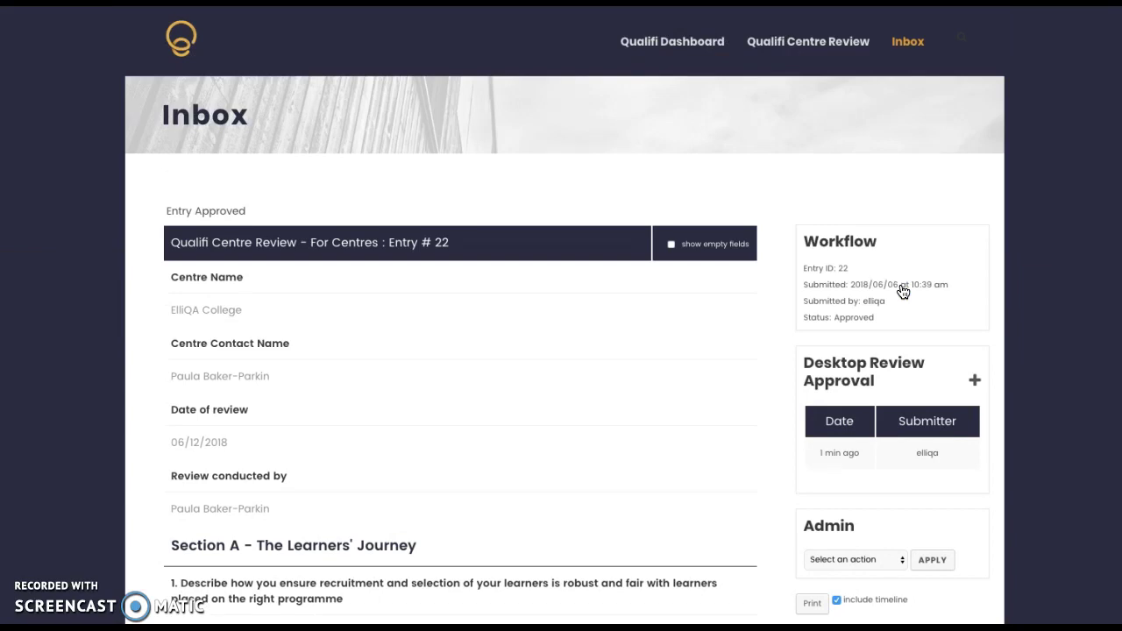
pyautogui.click(694, 46)
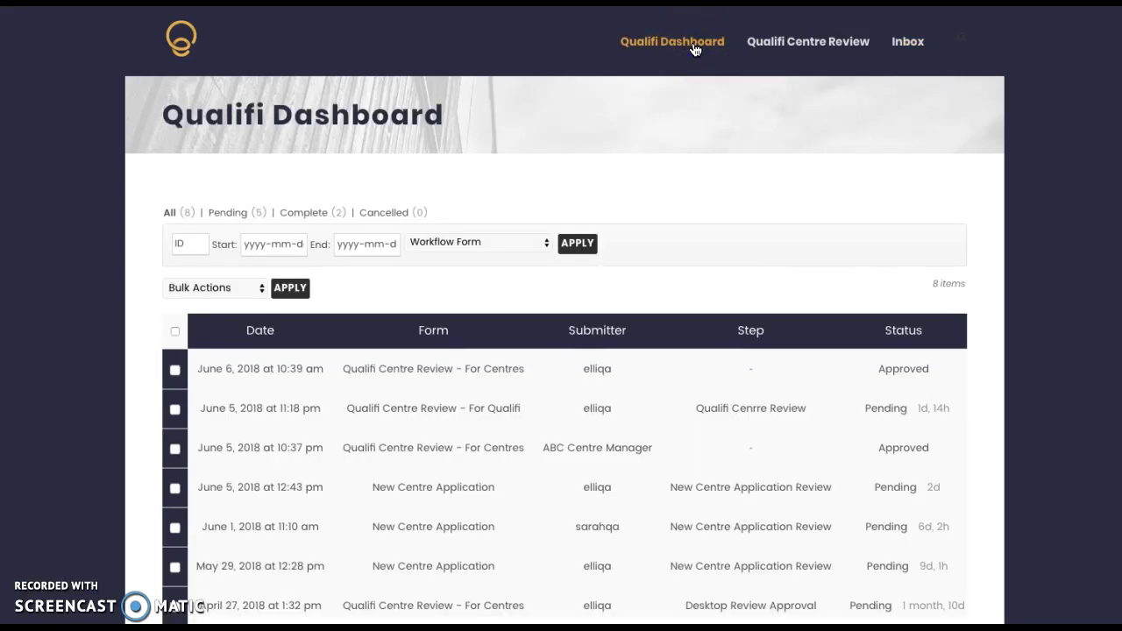
pyautogui.moveTo(934, 376); pyautogui.dragTo(186, 374)
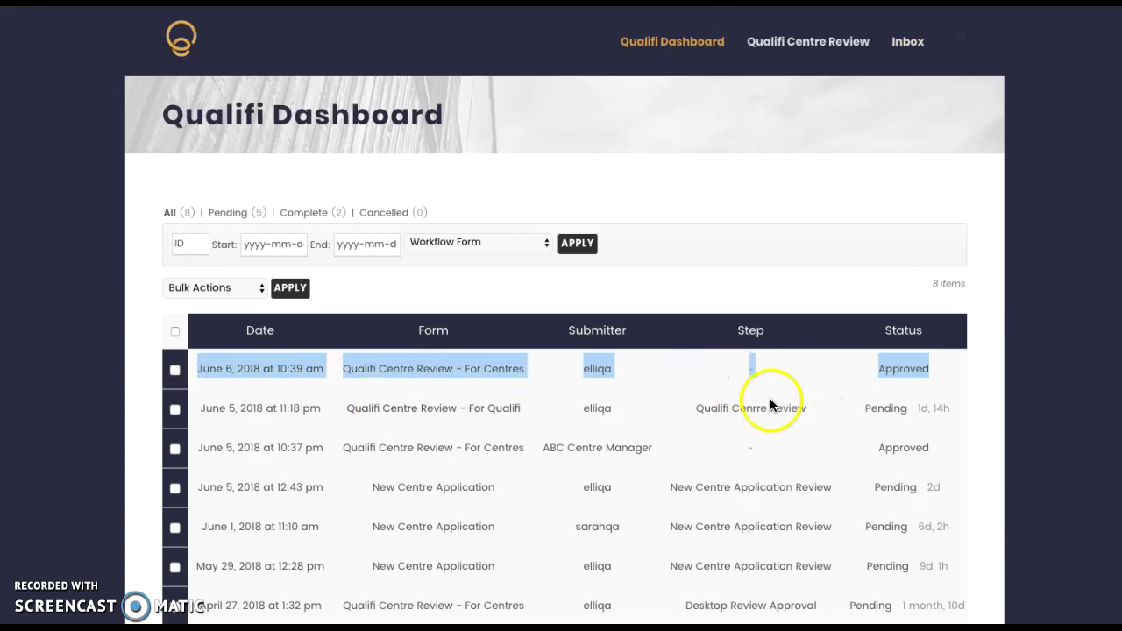
# Open the New Centre Application submitted on June 5, 2018 at 12:43 pm and read through its entry details.
pyautogui.click(1012, 457)
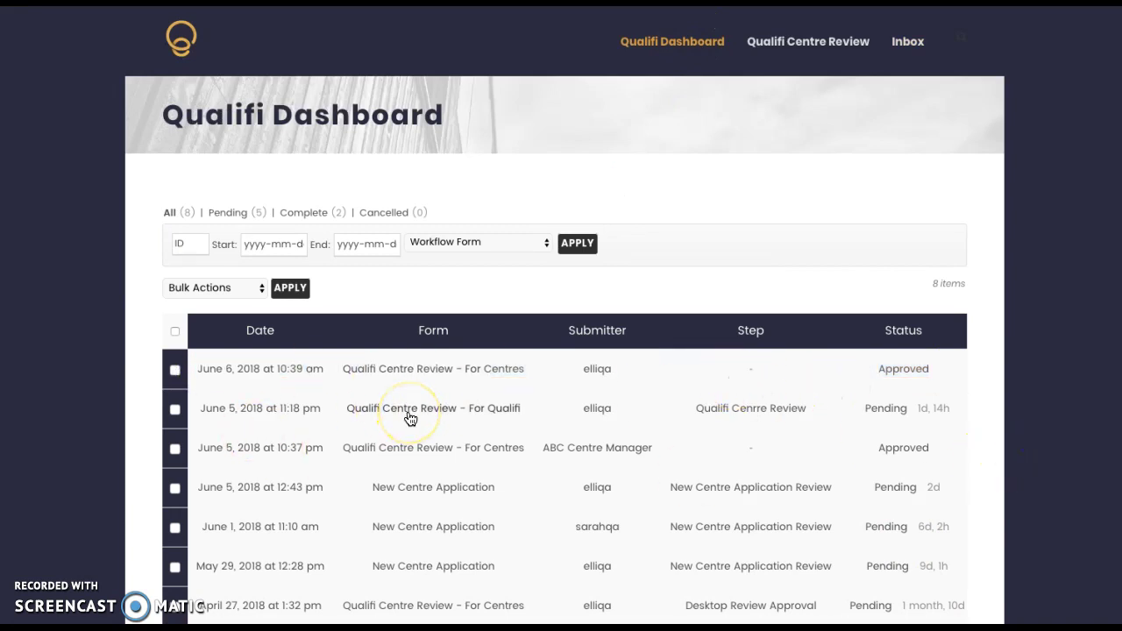
pyautogui.scroll(-1, 409, 419)
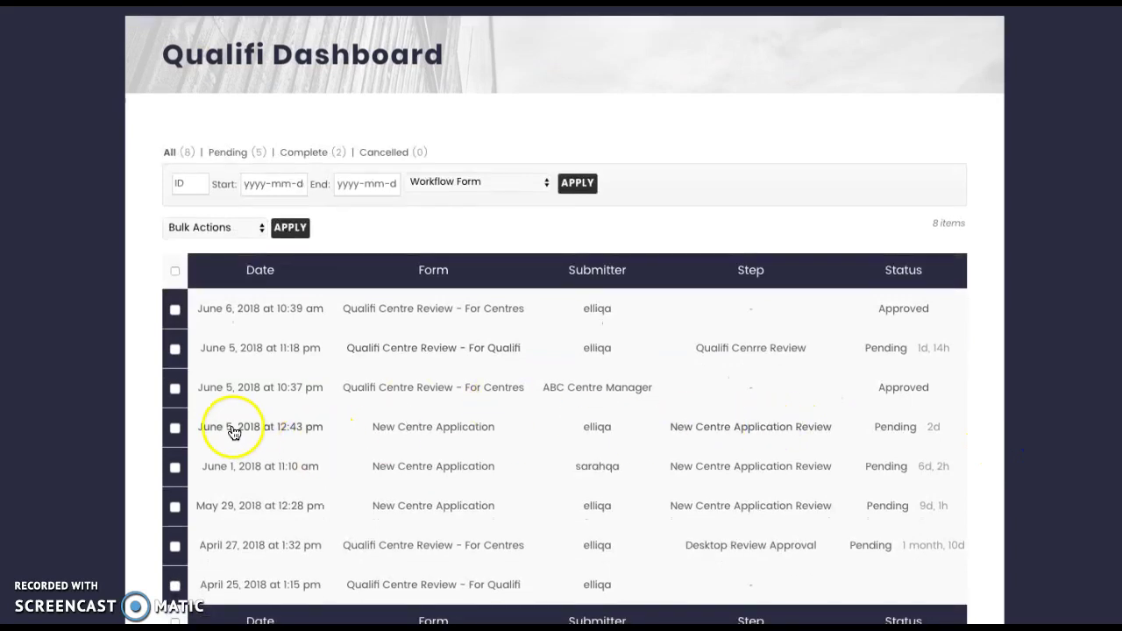
pyautogui.click(452, 435)
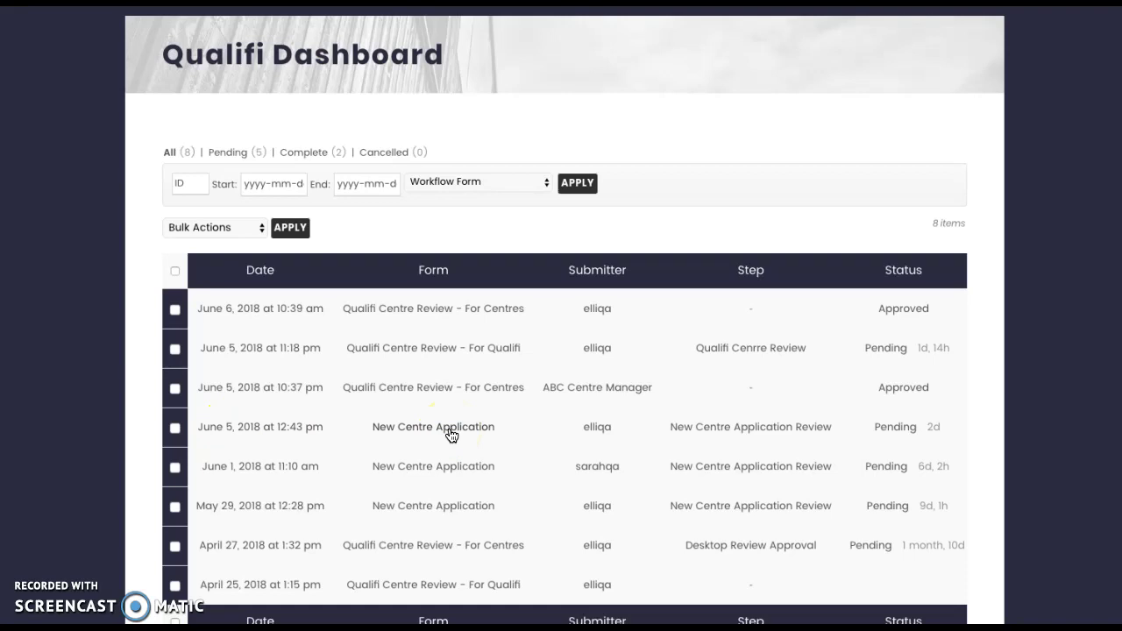
pyautogui.scroll(-15, 452, 436)
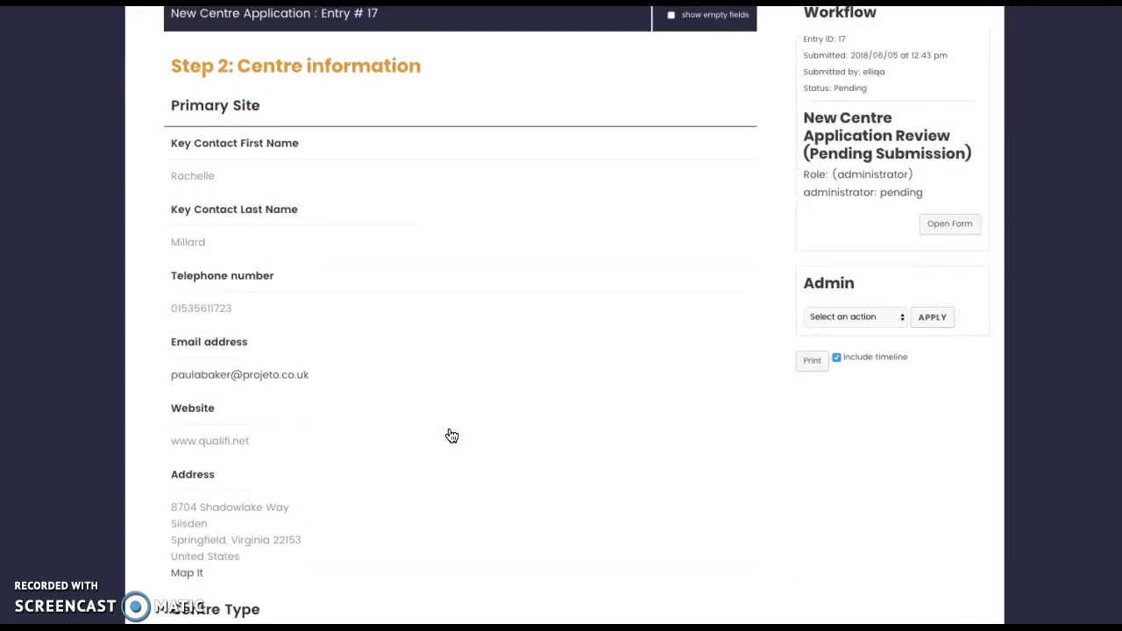
pyautogui.scroll(-3, 451, 436)
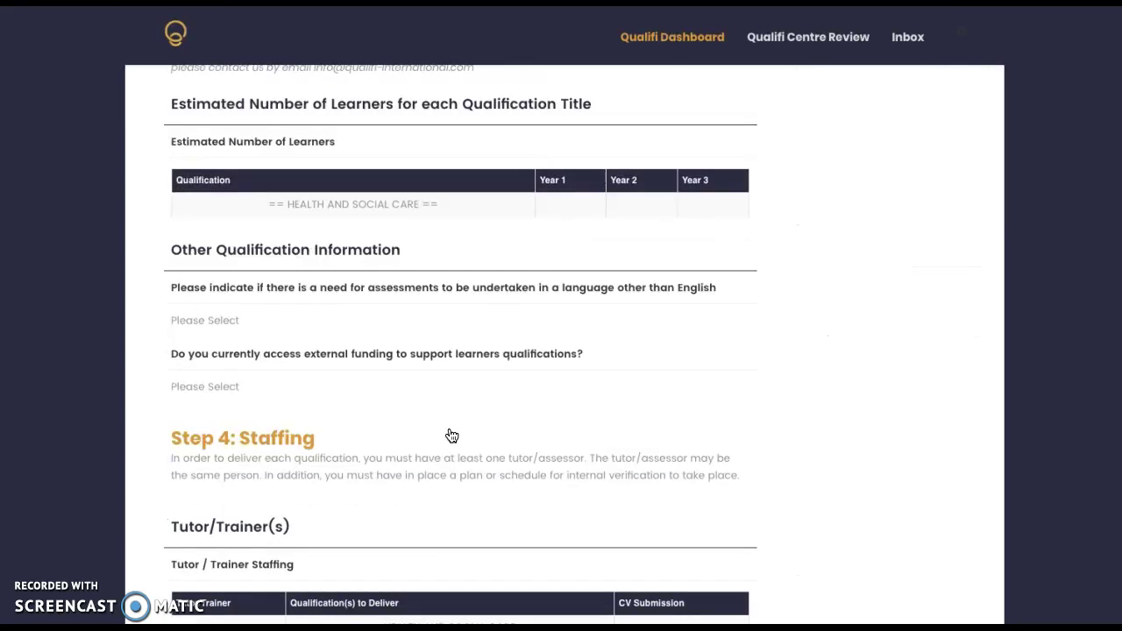
pyautogui.scroll(-20, 452, 435)
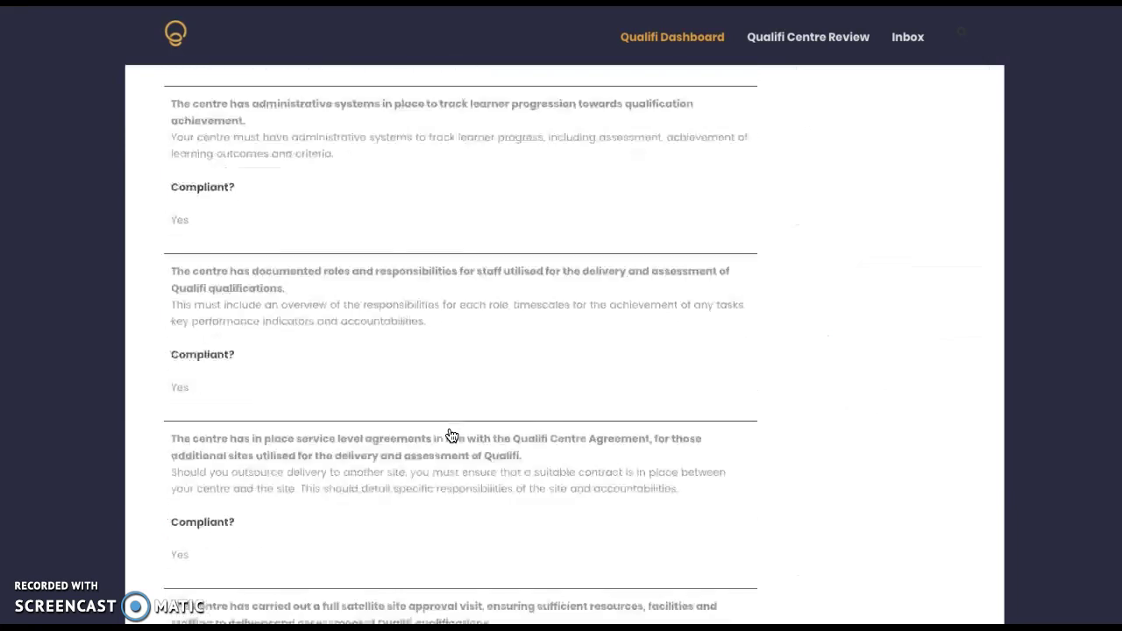
pyautogui.scroll(-20, 452, 435)
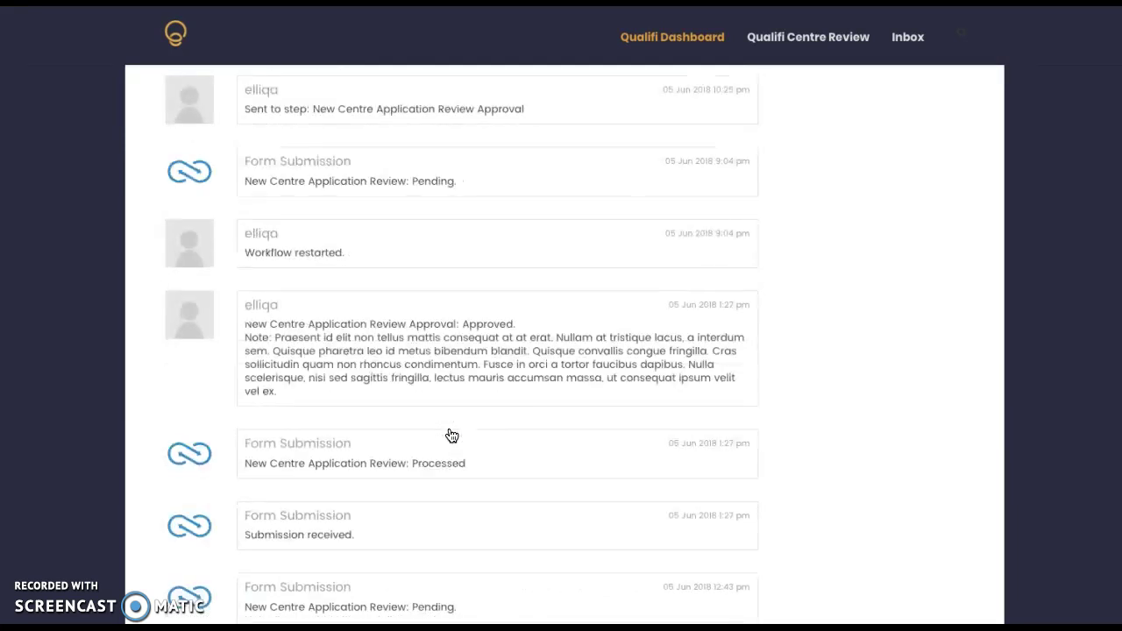
pyautogui.scroll(-2, 451, 436)
# Examine the workflow events in the application's timeline and return to the start of the entry.
pyautogui.scroll(6, 452, 435)
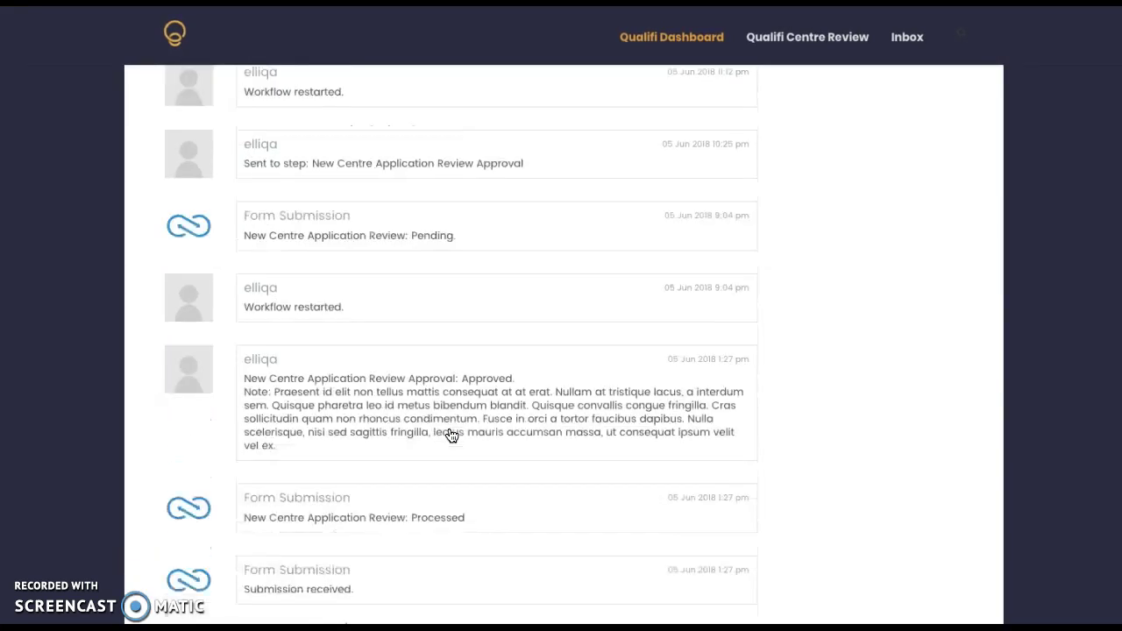
pyautogui.scroll(1, 451, 436)
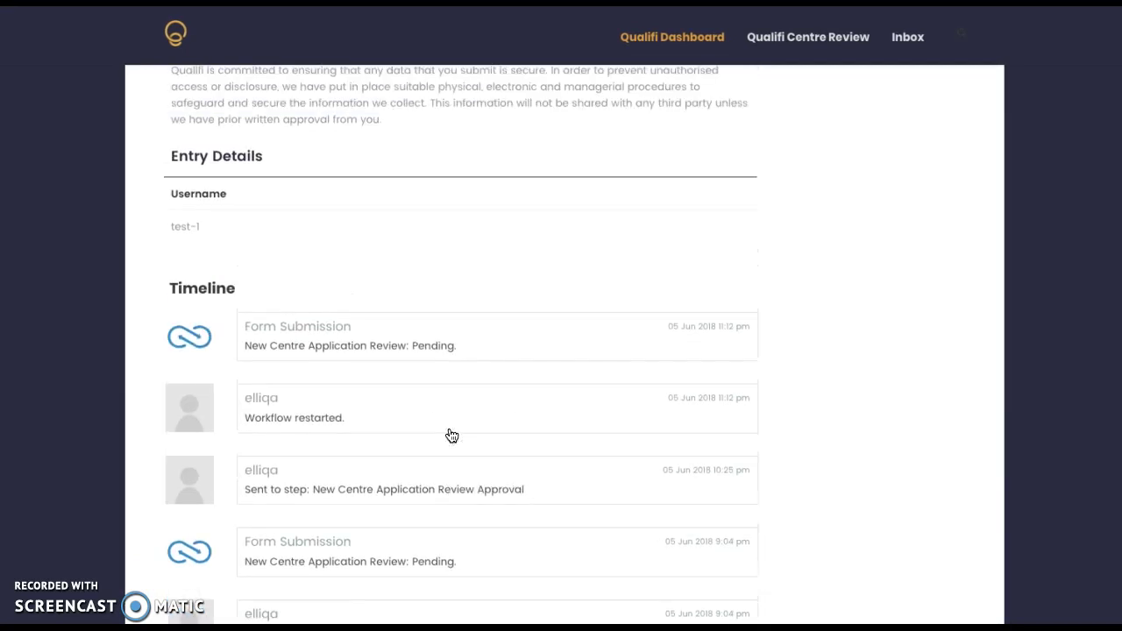
pyautogui.scroll(-4, 451, 436)
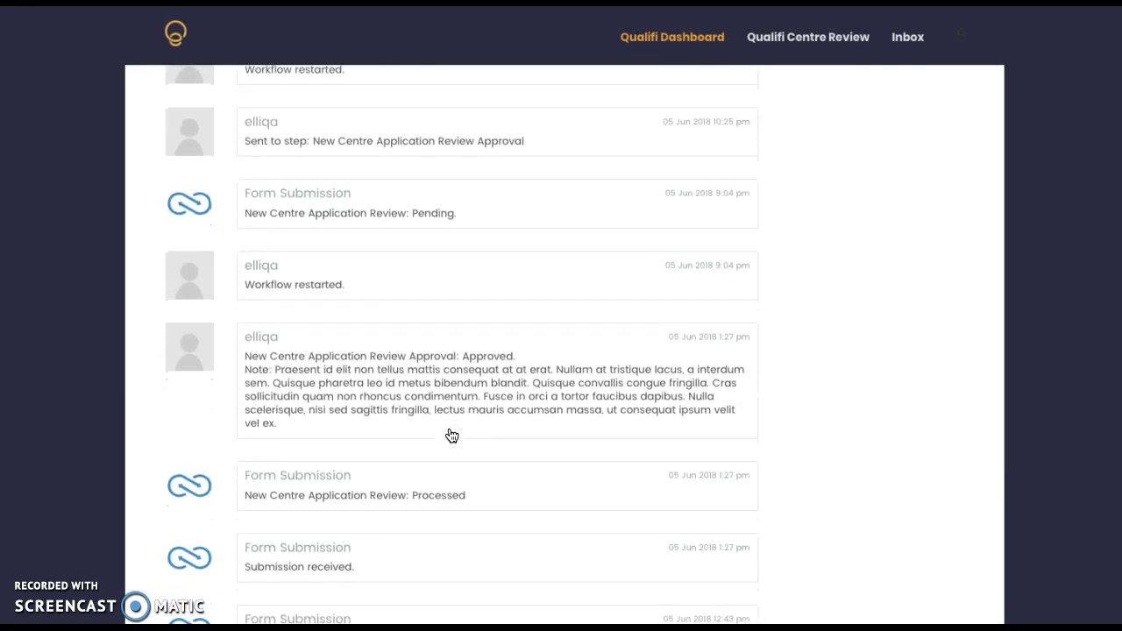
pyautogui.scroll(-3, 451, 436)
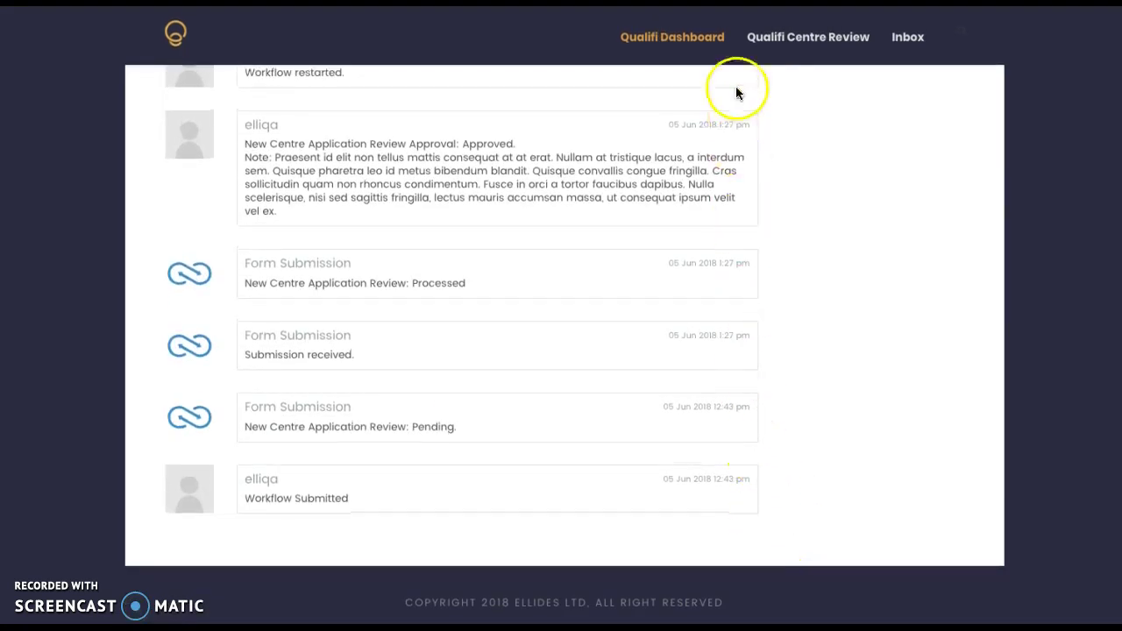
pyautogui.scroll(2, 679, 498)
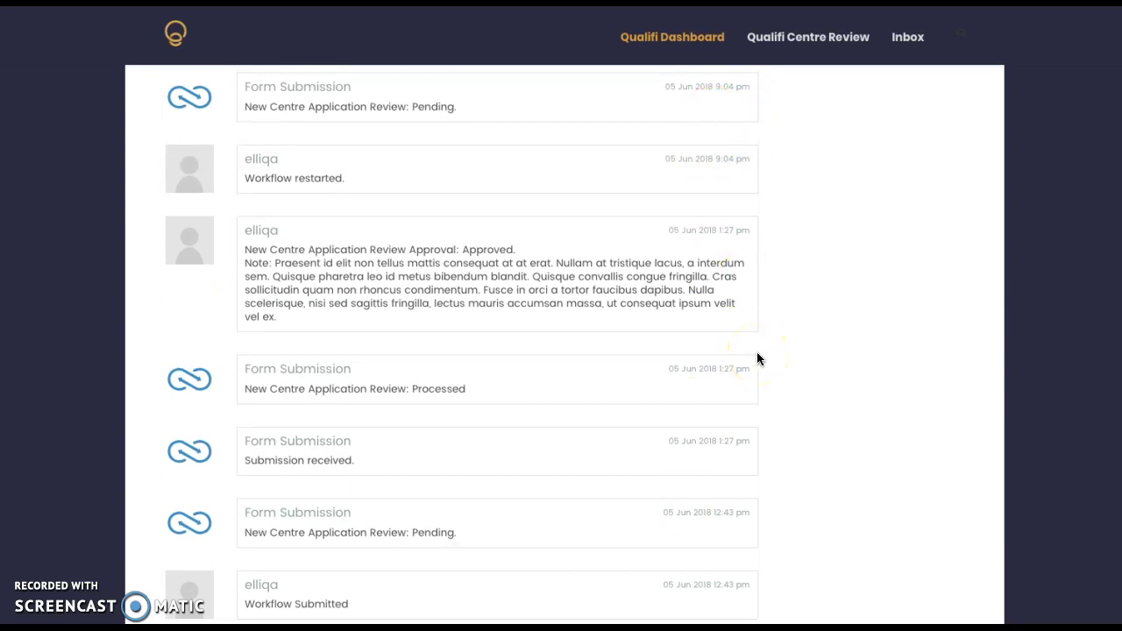
pyautogui.scroll(3, 758, 358)
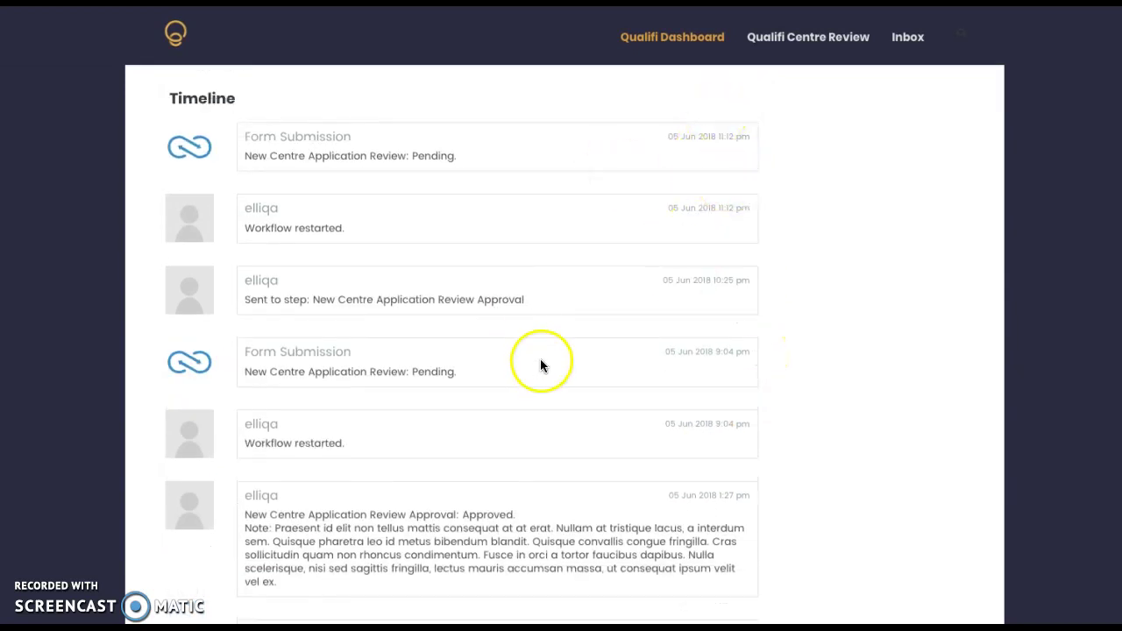
pyautogui.scroll(6, 684, 219)
pyautogui.scroll(10, 686, 228)
pyautogui.scroll(-2, 685, 228)
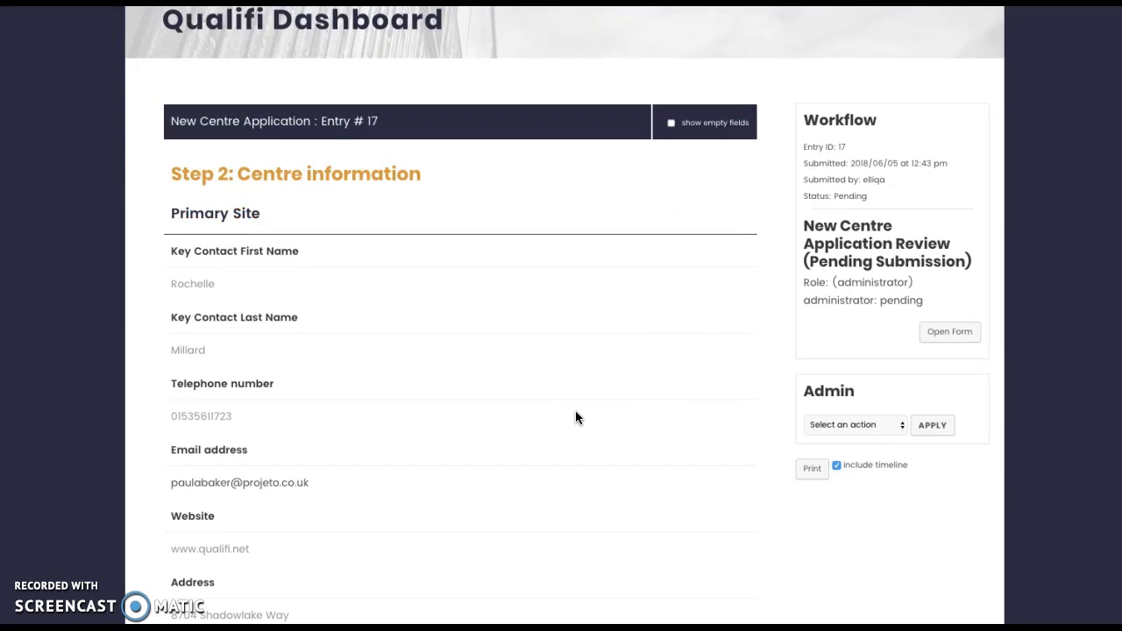
# Open the Centre Application Review form for entry 17, look through its sections to the Conclusion and return to the entry.
pyautogui.scroll(-1, 575, 418)
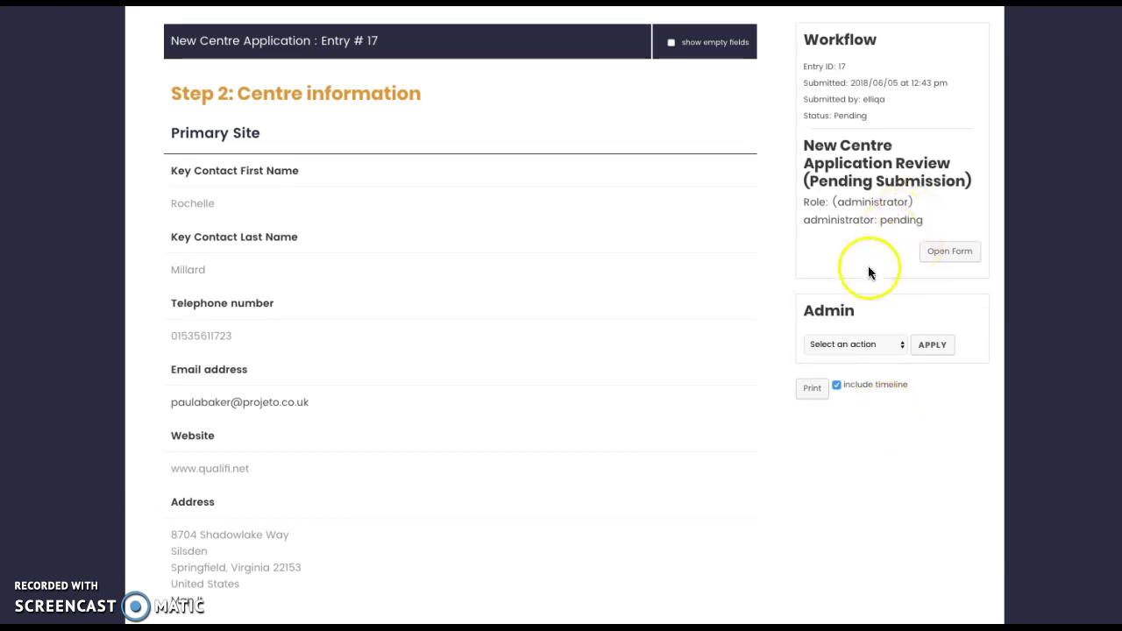
pyautogui.click(827, 251)
pyautogui.click(948, 261)
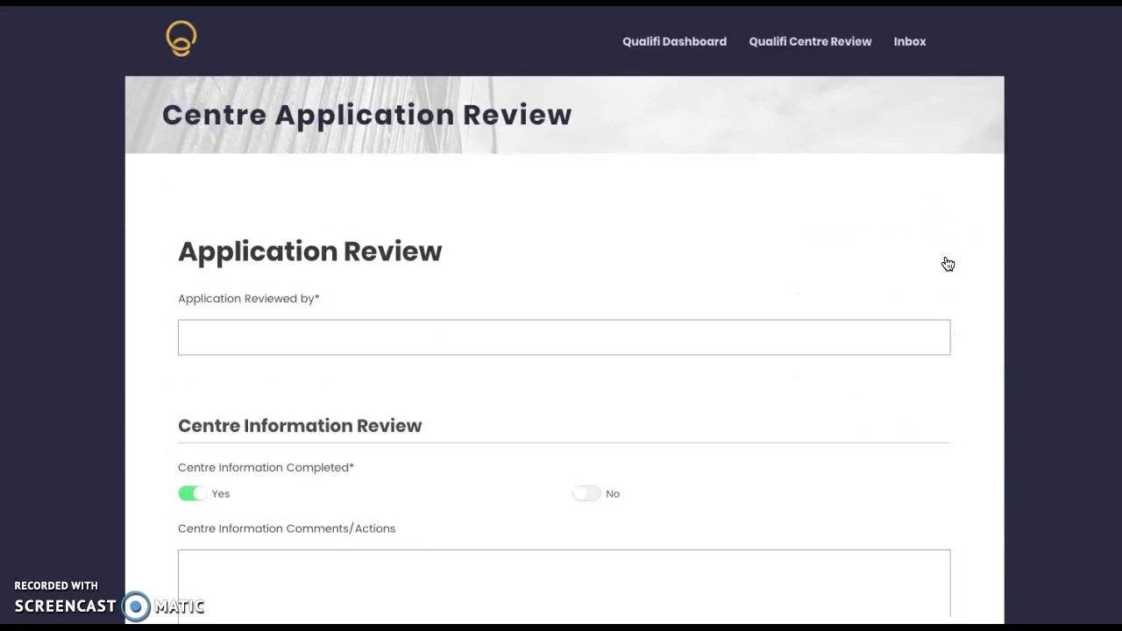
pyautogui.scroll(-6, 480, 418)
pyautogui.scroll(-15, 480, 412)
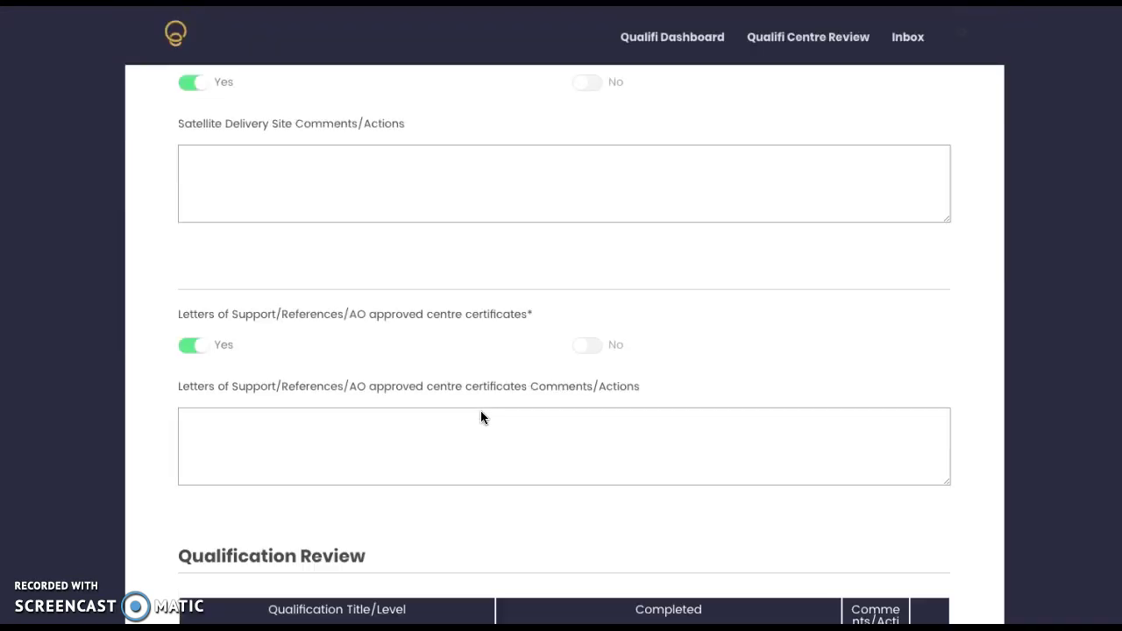
pyautogui.scroll(-10, 480, 418)
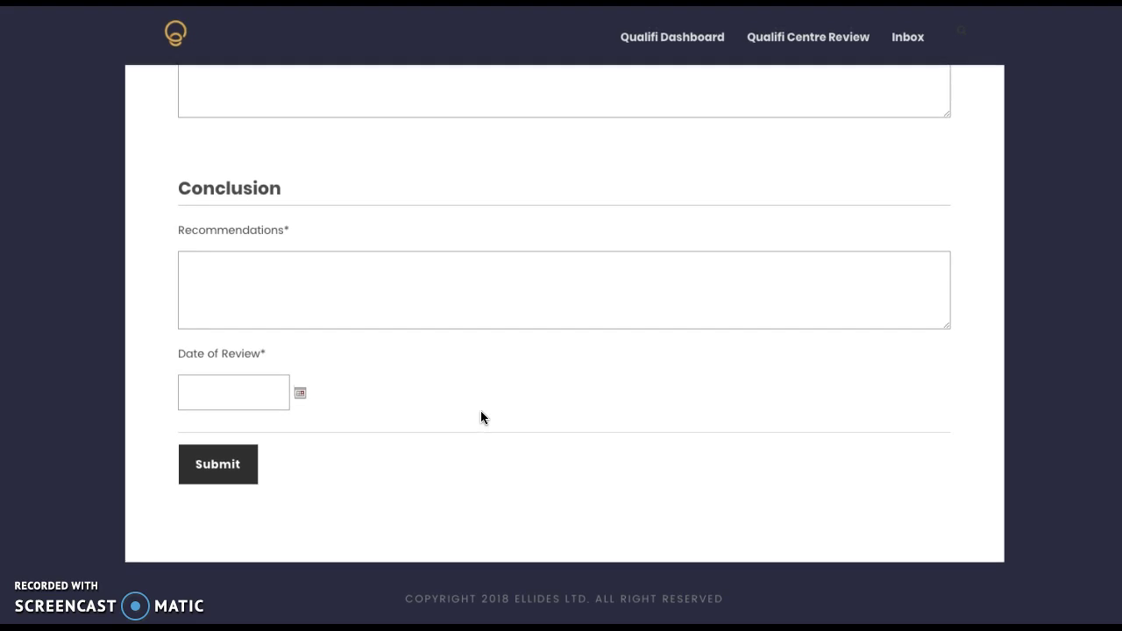
pyautogui.scroll(15, 480, 411)
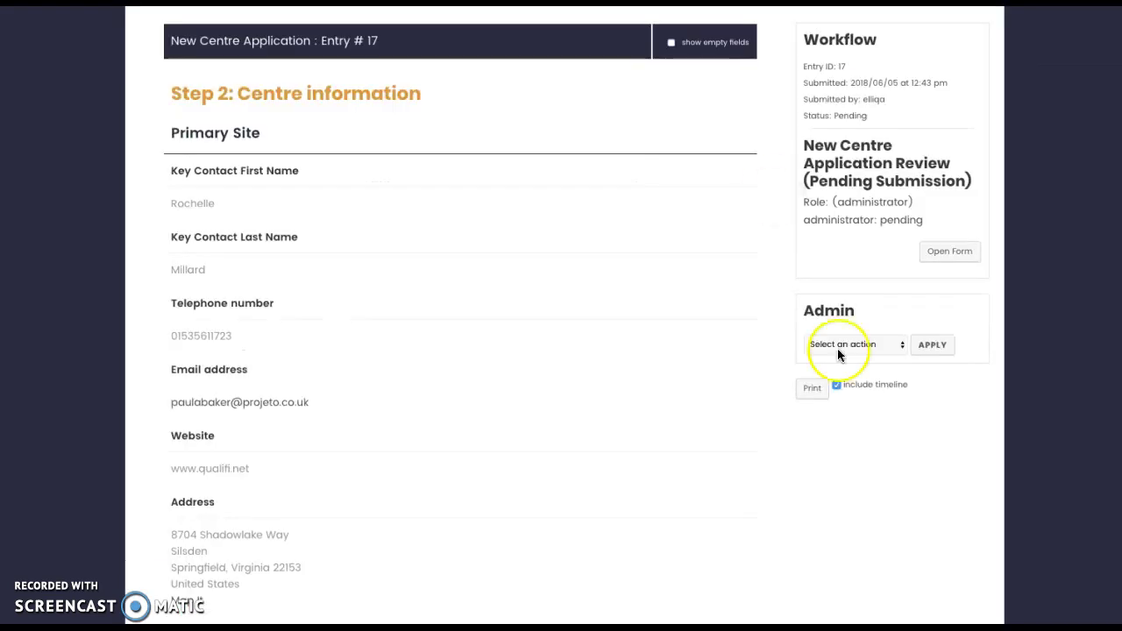
# View the admin actions available for entry 17, including the send-to-step options, without applying any.
pyautogui.click(854, 347)
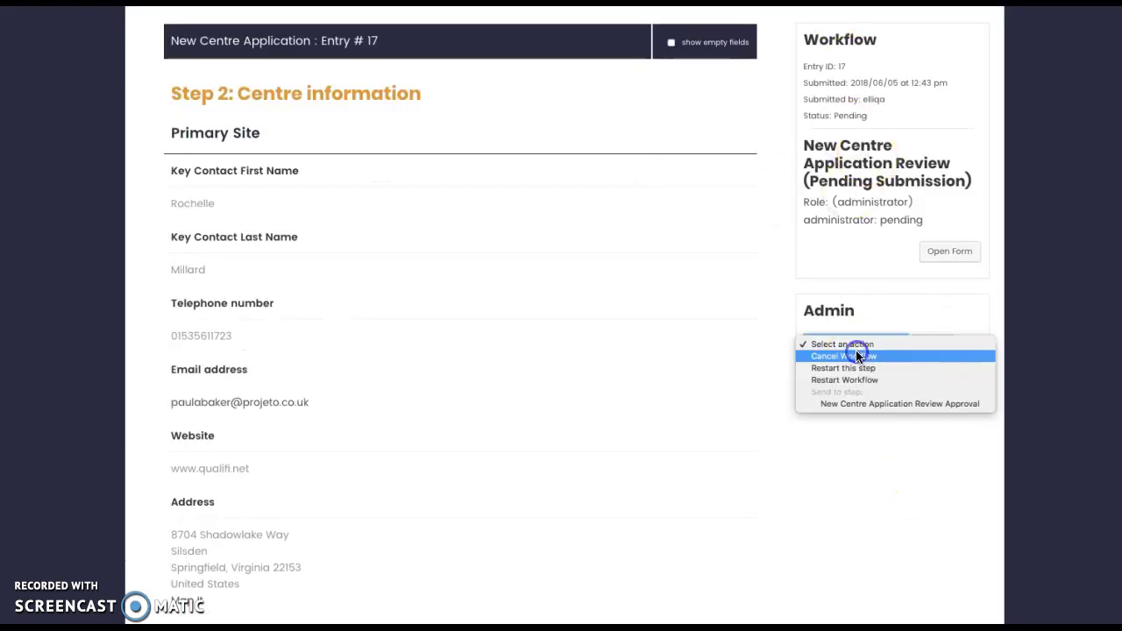
pyautogui.click(846, 513)
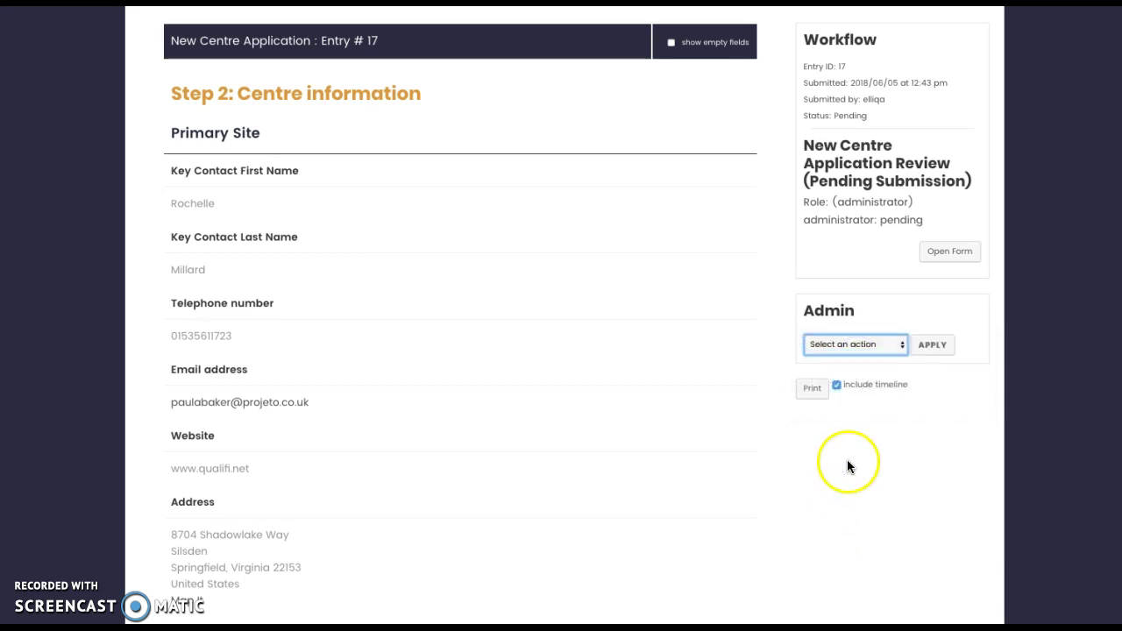
pyautogui.click(861, 351)
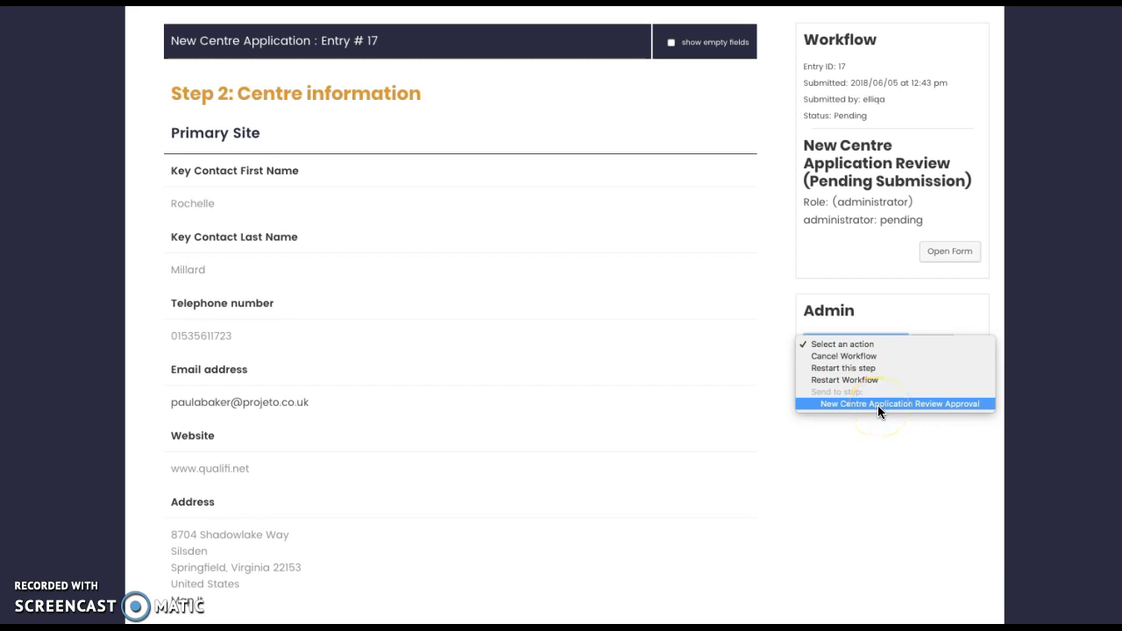
pyautogui.click(912, 498)
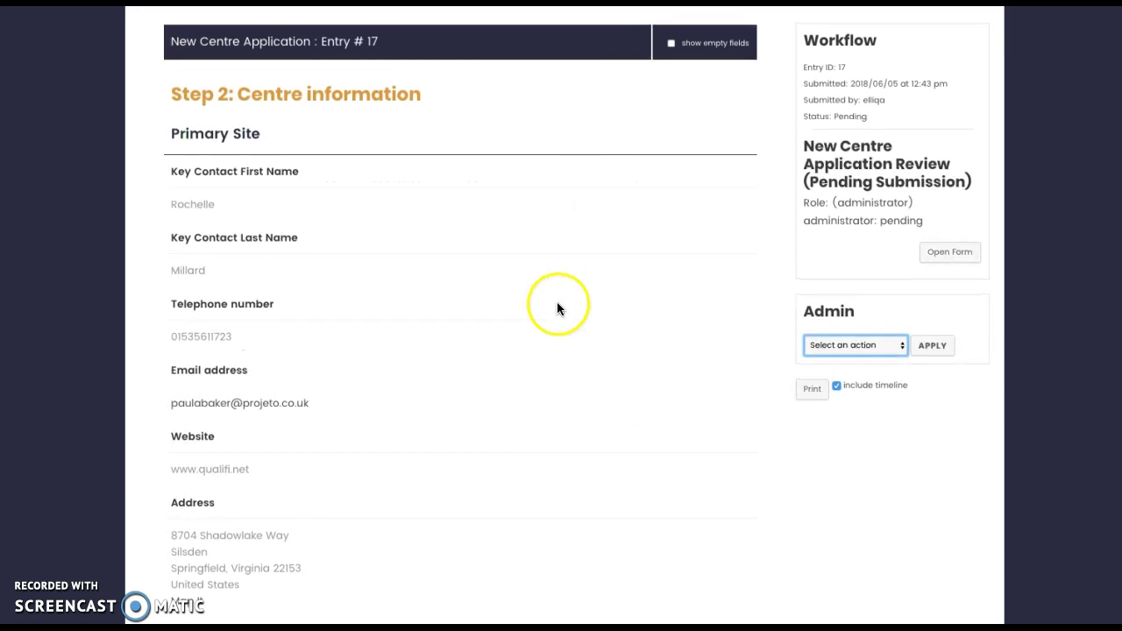
# Open the Qualifi Centre Review form, look through Section A - The Learners' Journey and return to the Qualifi Dashboard.
pyautogui.scroll(3, 557, 302)
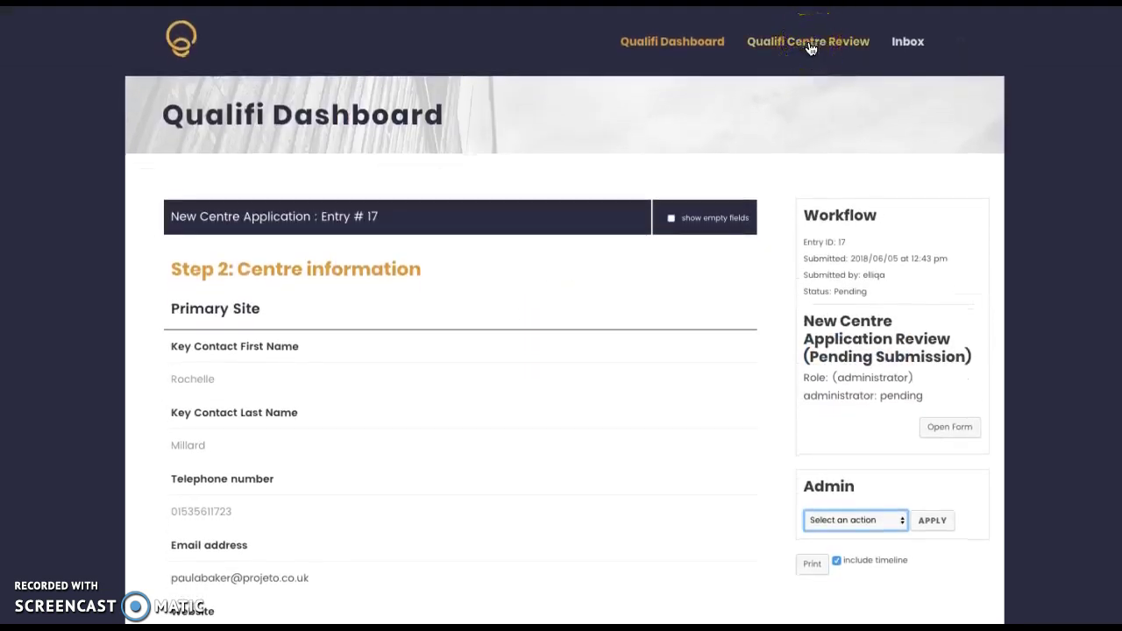
pyautogui.click(811, 49)
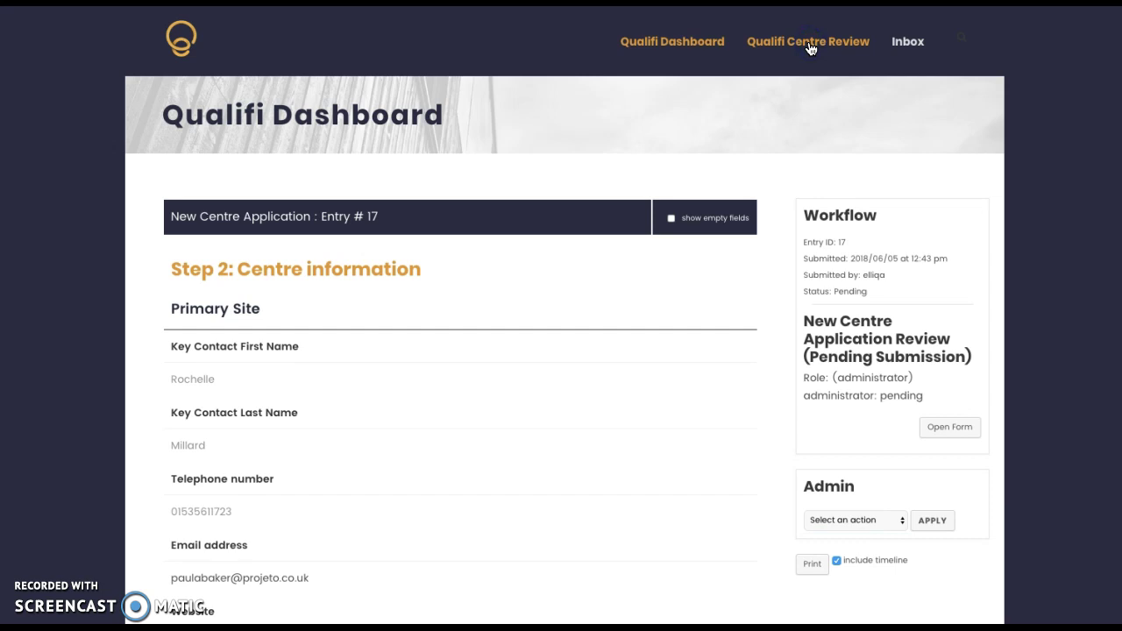
pyautogui.click(810, 50)
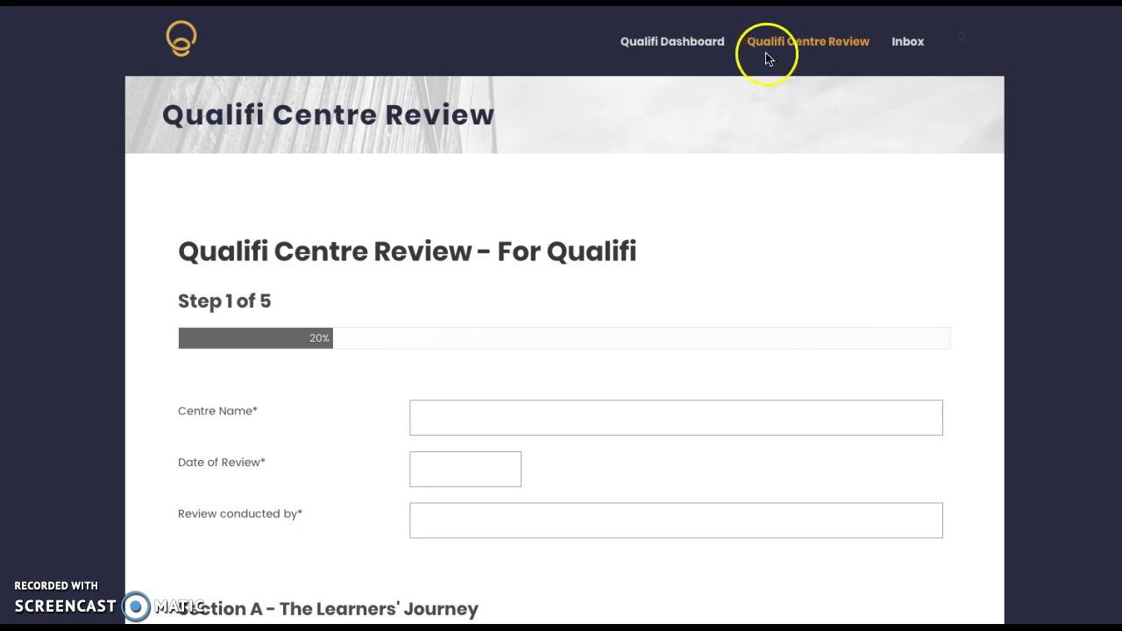
pyautogui.scroll(-15, 601, 243)
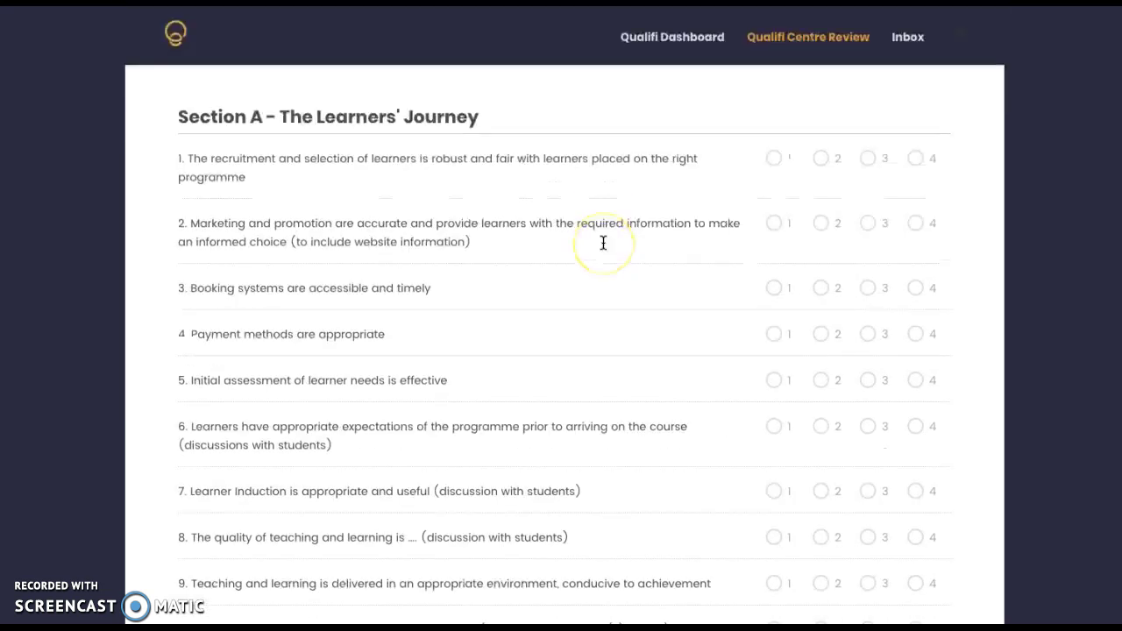
pyautogui.scroll(-7, 602, 243)
pyautogui.scroll(20, 602, 243)
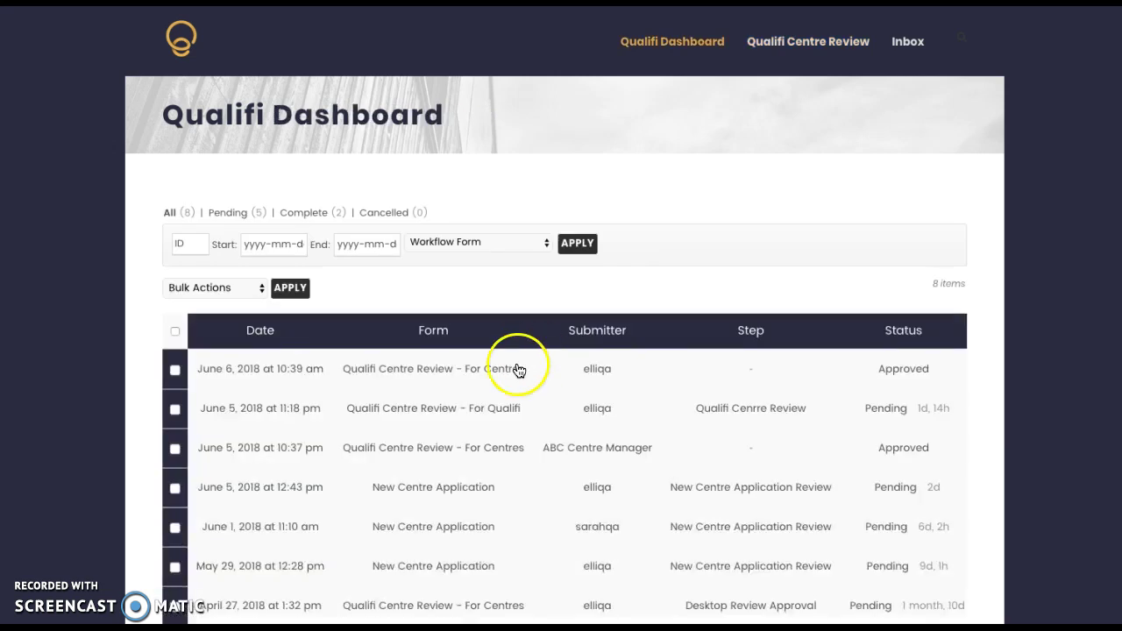
# Reject the Qualifi Centre Review - For Qualifi entry 21 and check its row in the Qualifi Dashboard.
pyautogui.scroll(-1, 501, 380)
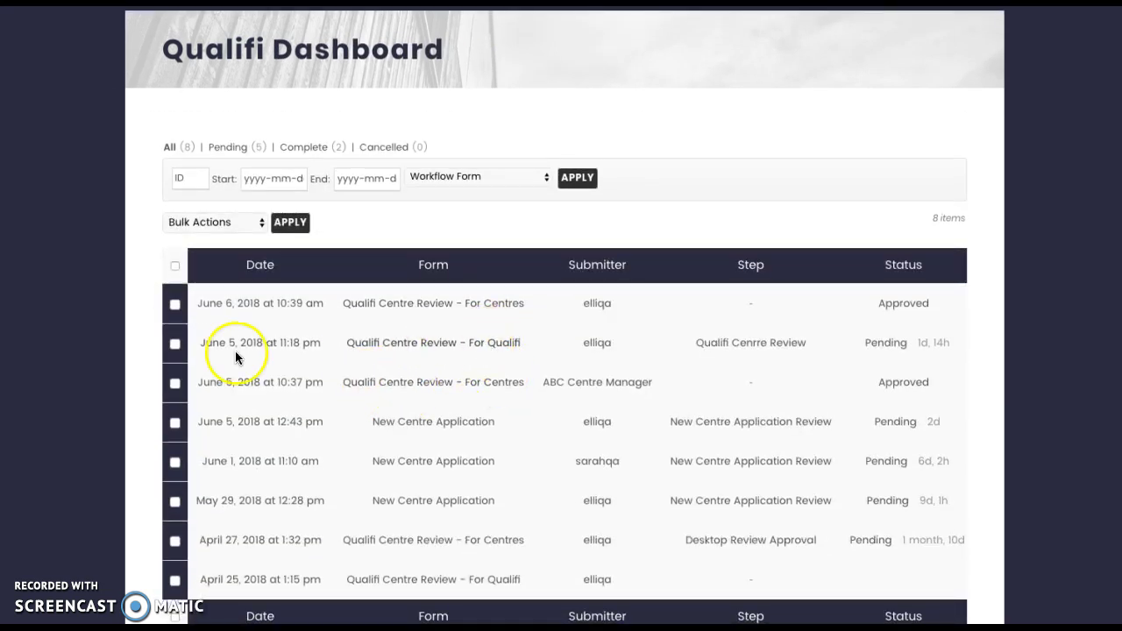
pyautogui.click(428, 341)
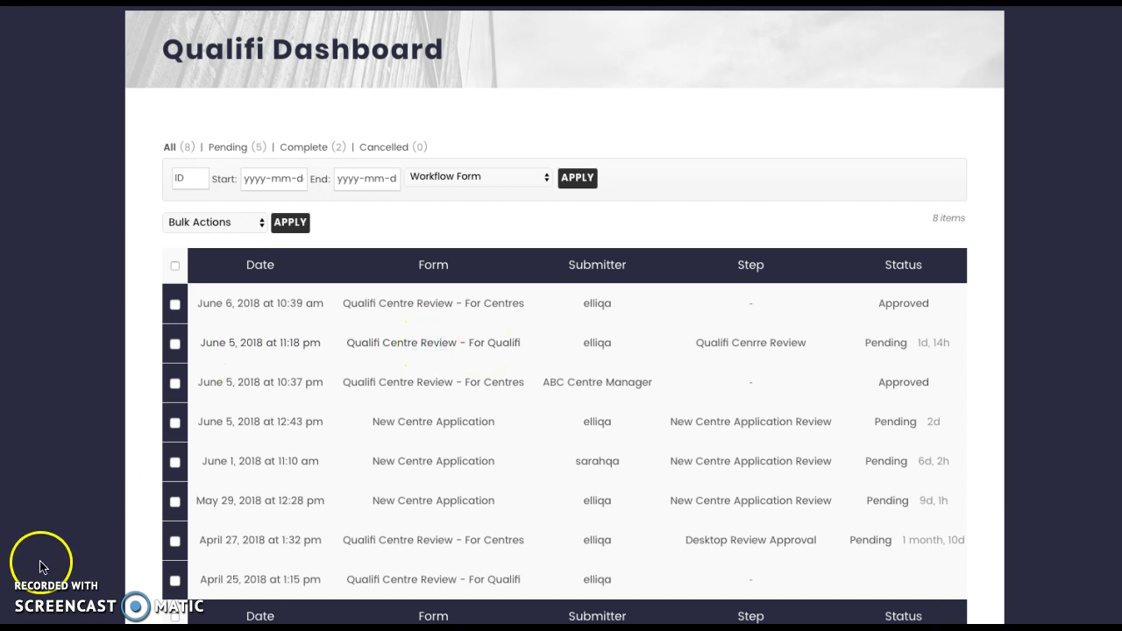
pyautogui.scroll(-1, 39, 565)
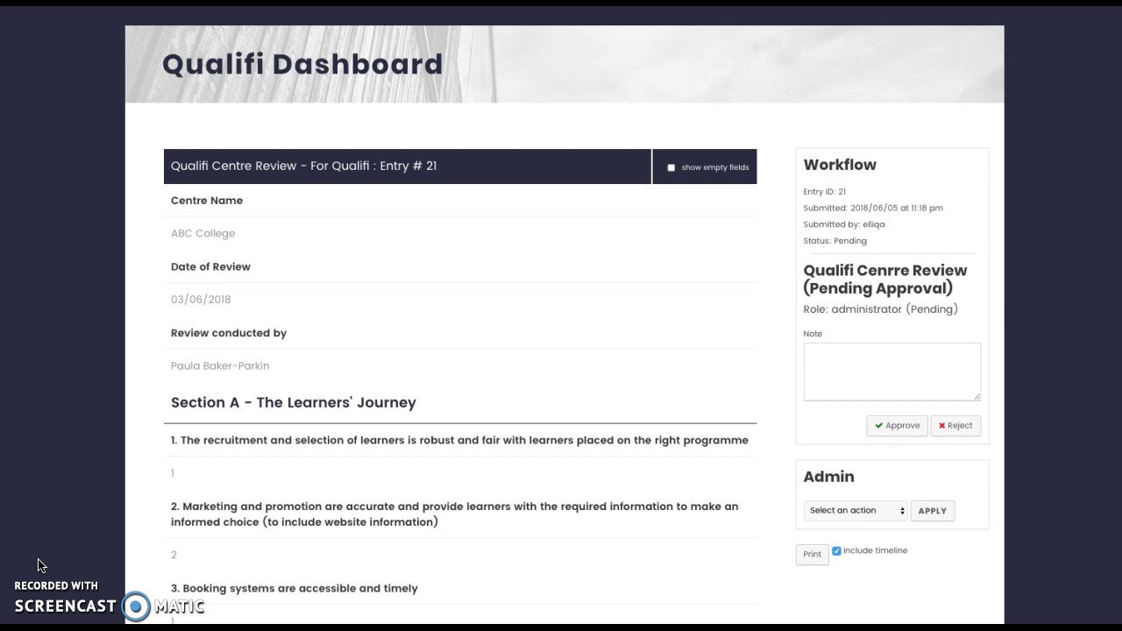
pyautogui.scroll(-1, 39, 566)
pyautogui.click(923, 364)
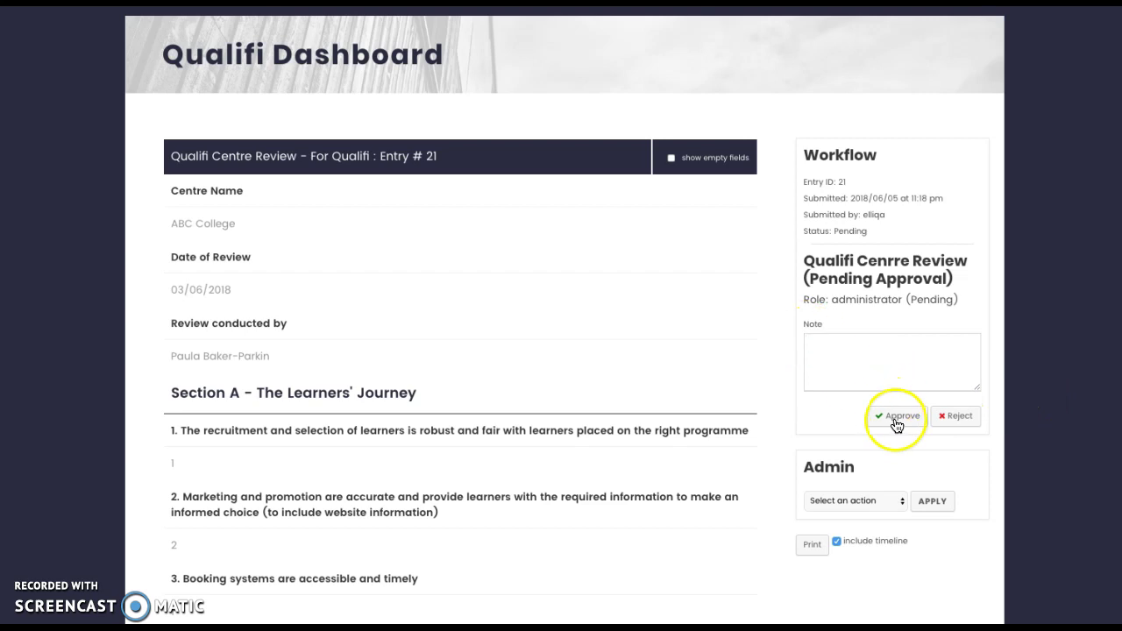
pyautogui.click(967, 418)
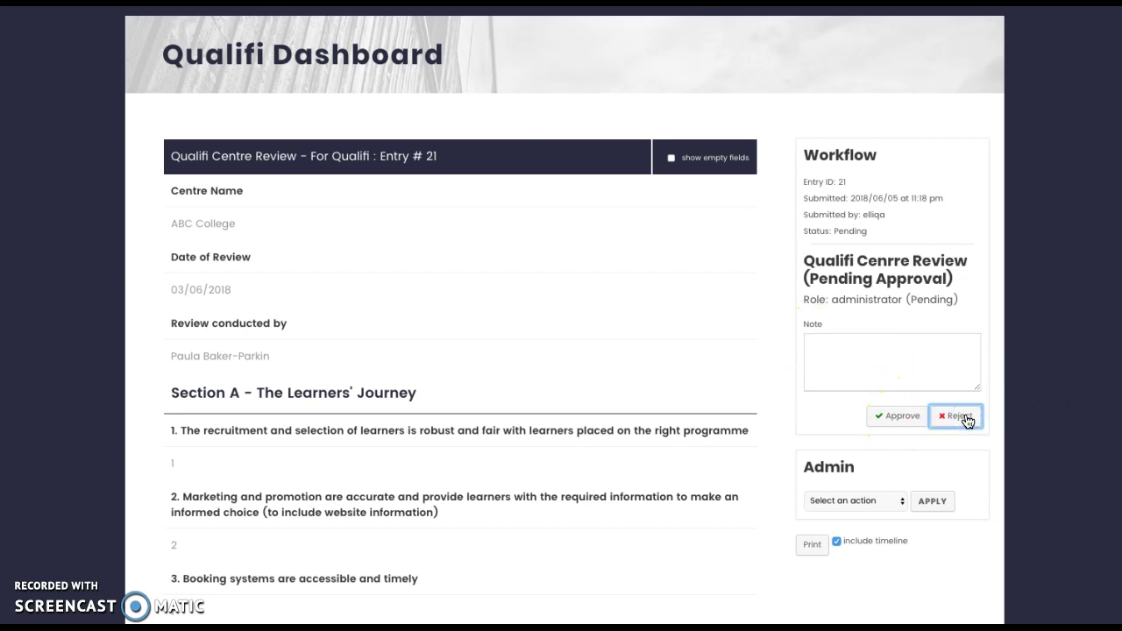
pyautogui.click(682, 44)
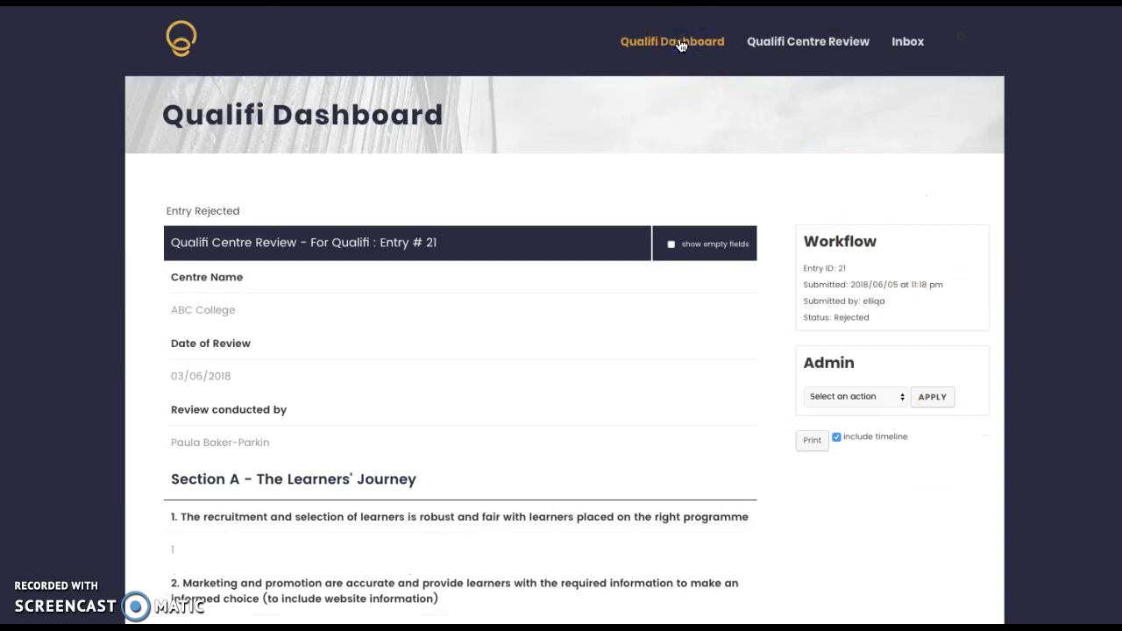
pyautogui.click(904, 410)
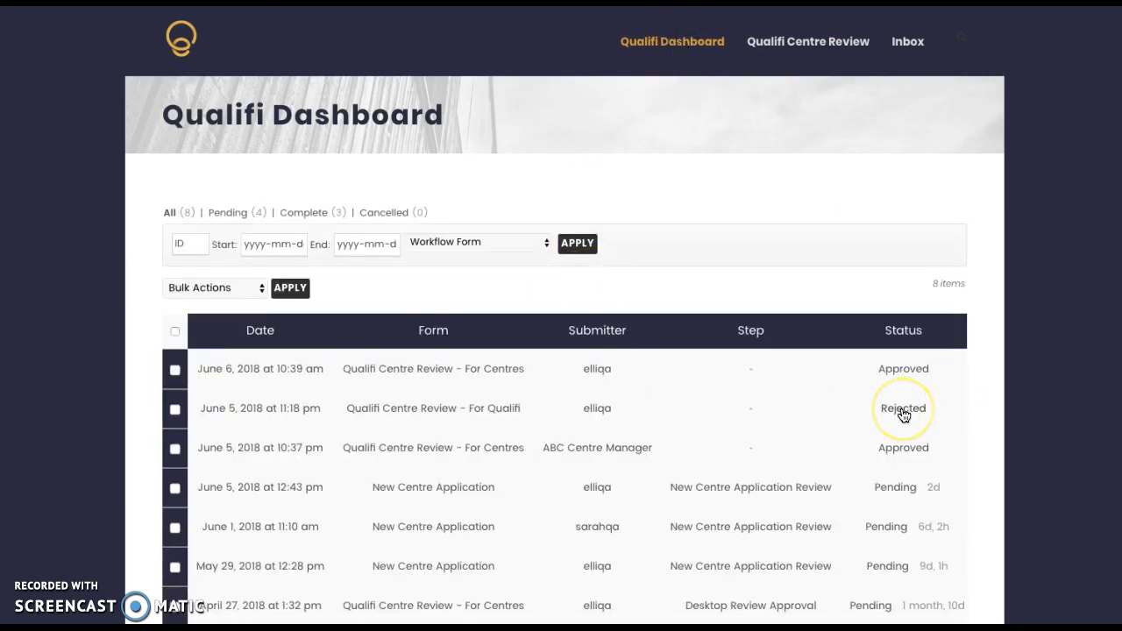
# Filter the workflow entries by the Qualifi Centre Review - For Centres form and open the entry submitted June 6, 2018 at 10:39 am.
pyautogui.click(469, 249)
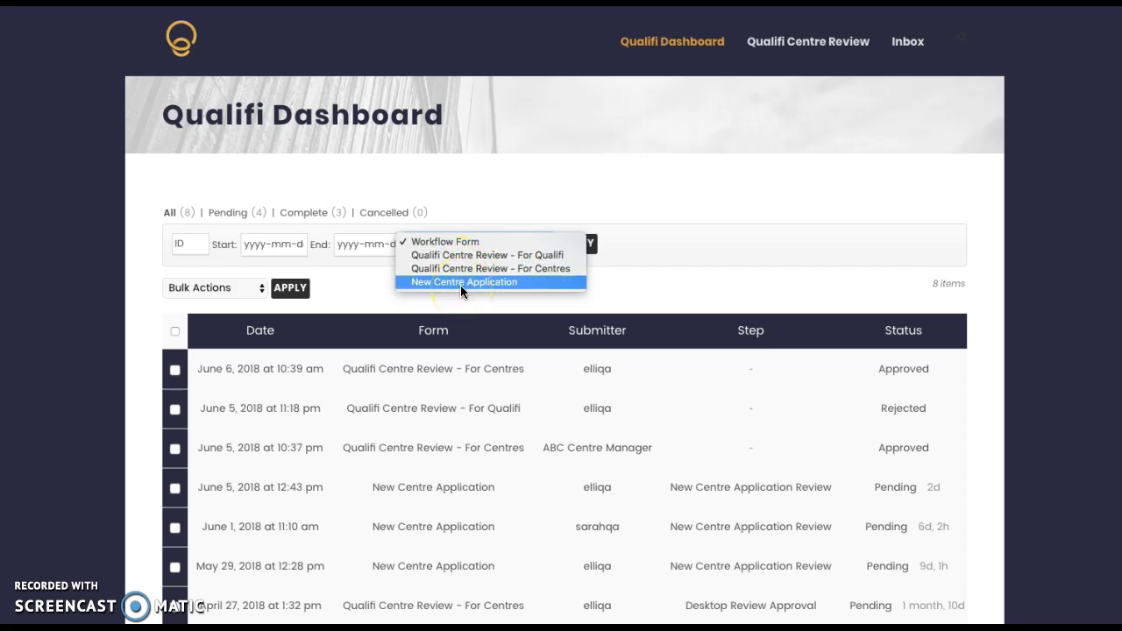
pyautogui.moveTo(480, 272); pyautogui.dragTo(501, 269)
pyautogui.click(191, 290)
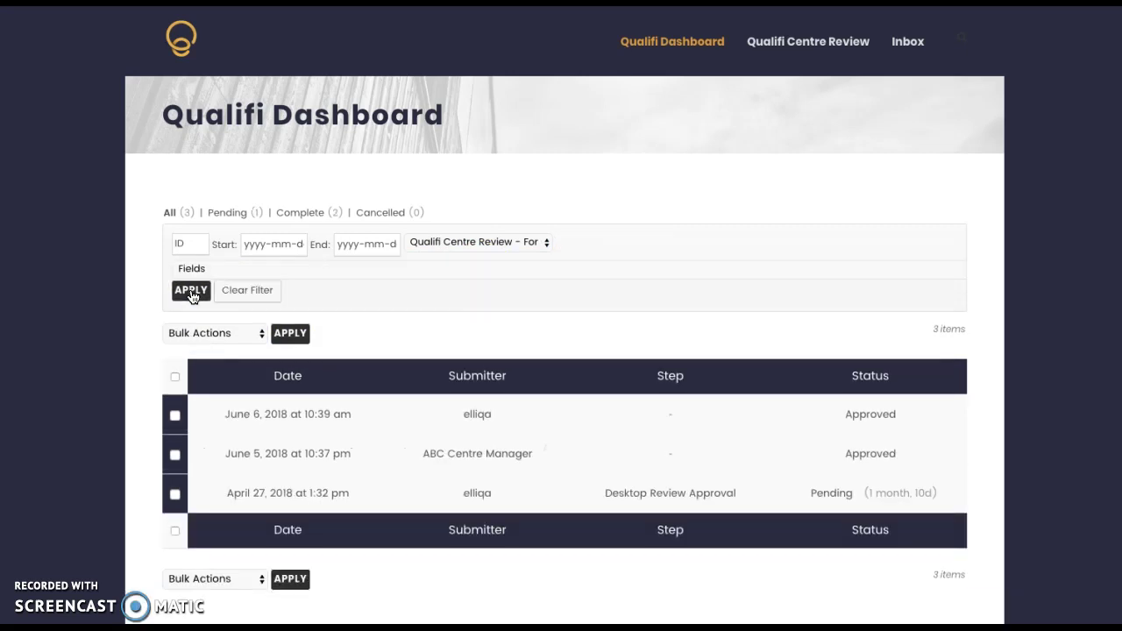
pyautogui.click(488, 422)
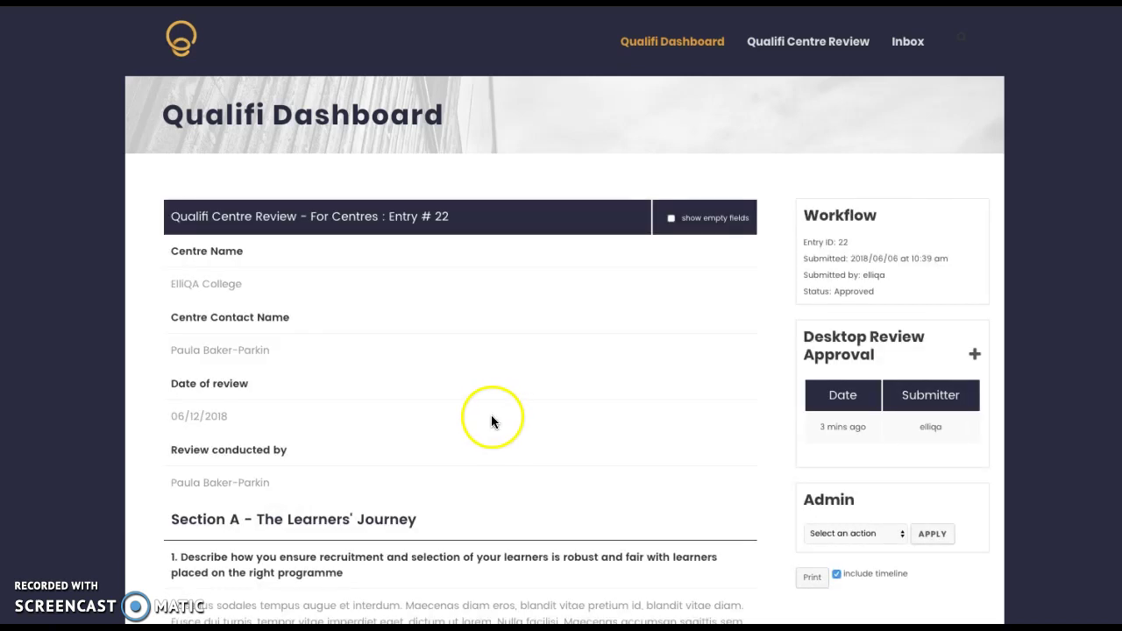
# Go to the Account Dashboard and look through its current qualification applications, account settings, and Applications and Reviews links.
pyautogui.click(186, 48)
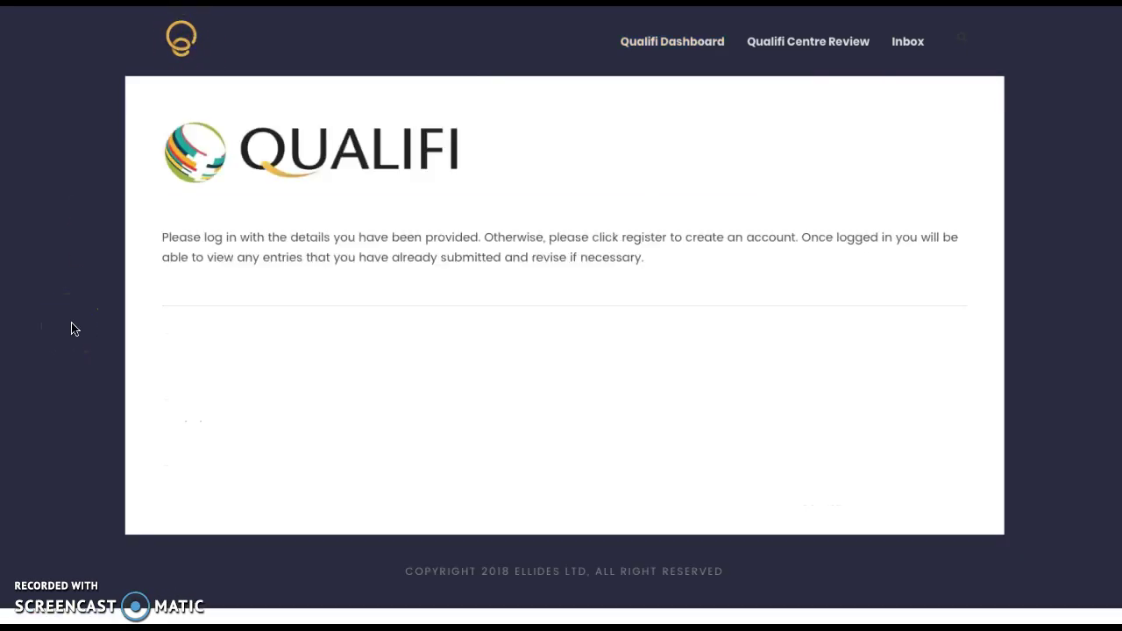
pyautogui.click(631, 63)
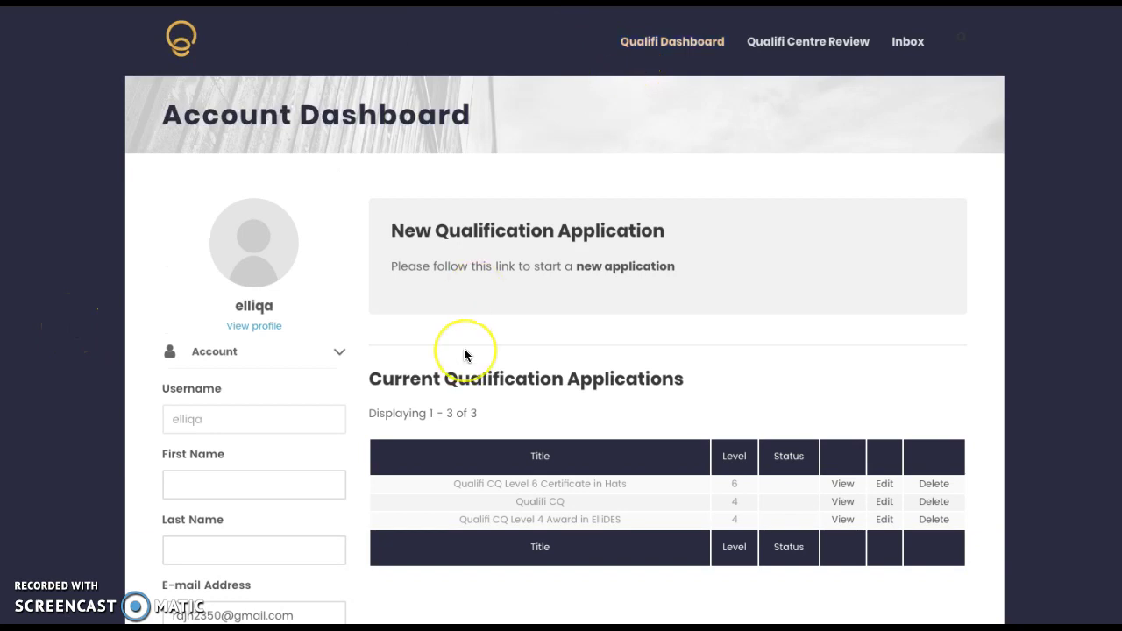
pyautogui.scroll(-3, 465, 350)
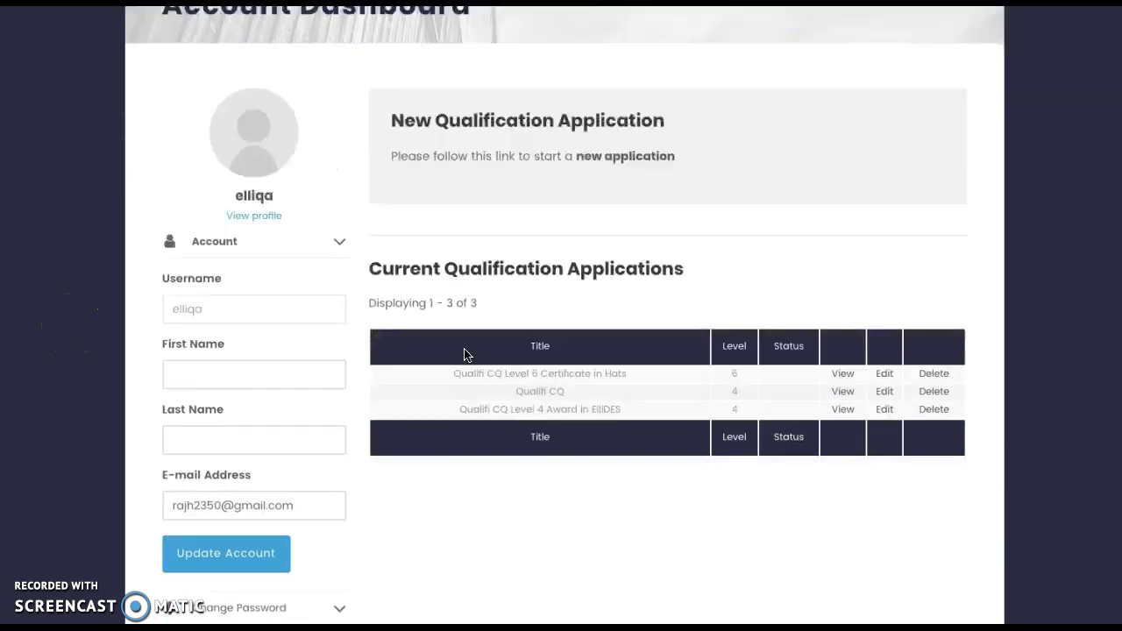
pyautogui.scroll(-10, 464, 354)
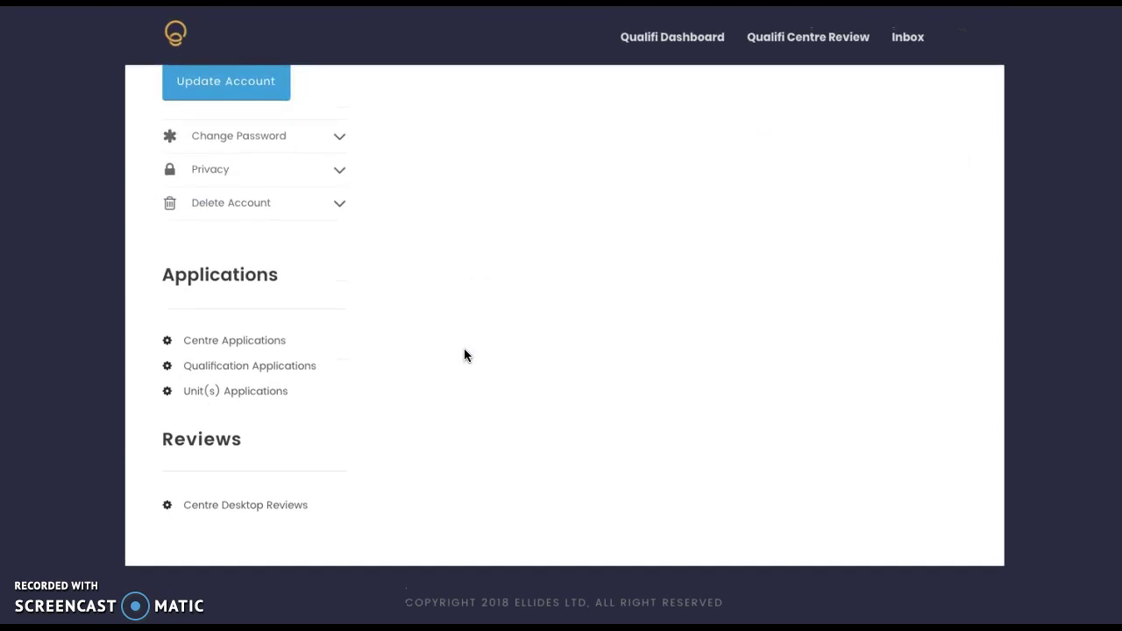
pyautogui.scroll(12, 465, 350)
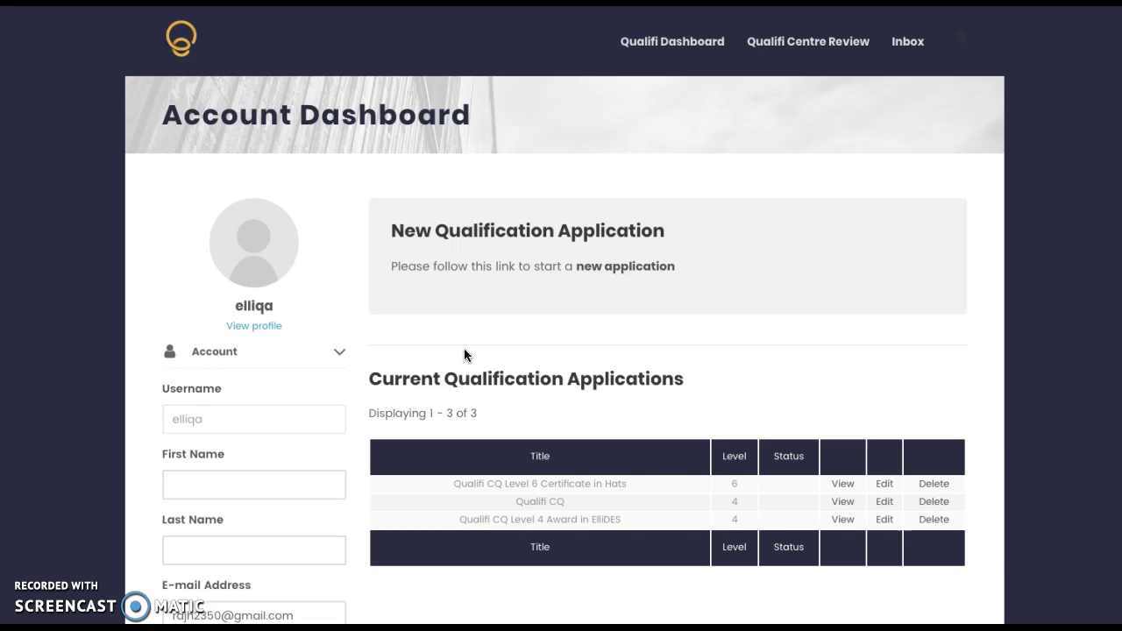
pyautogui.scroll(-4, 464, 351)
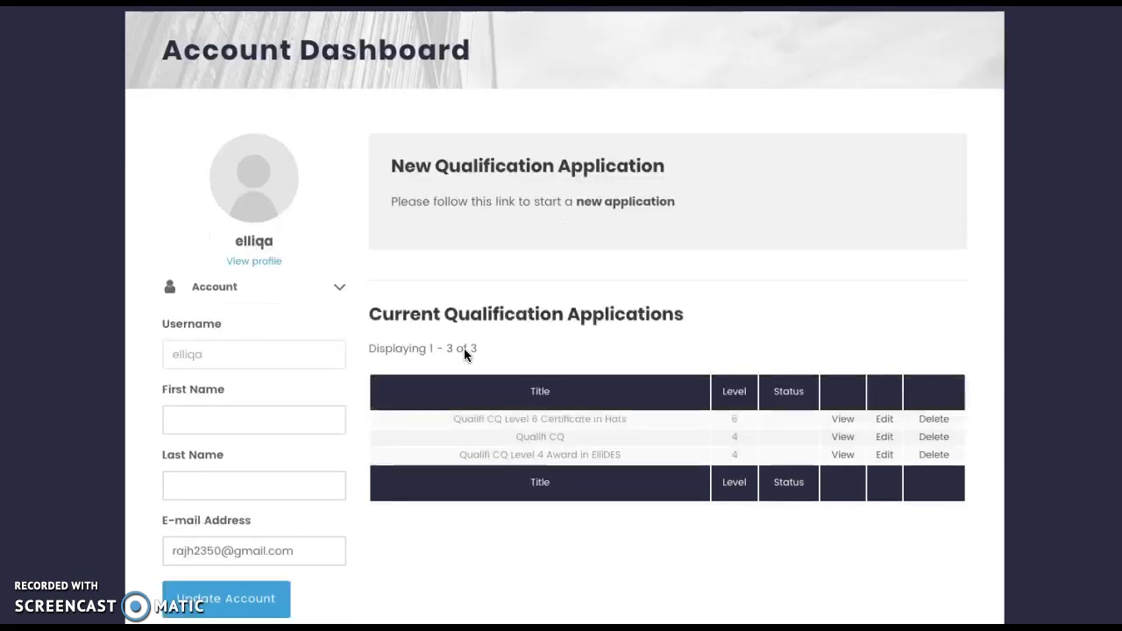
pyautogui.scroll(2, 464, 350)
# Collapse the Account details section on the Account Dashboard to view the remaining account settings and Applications links.
pyautogui.click(354, 256)
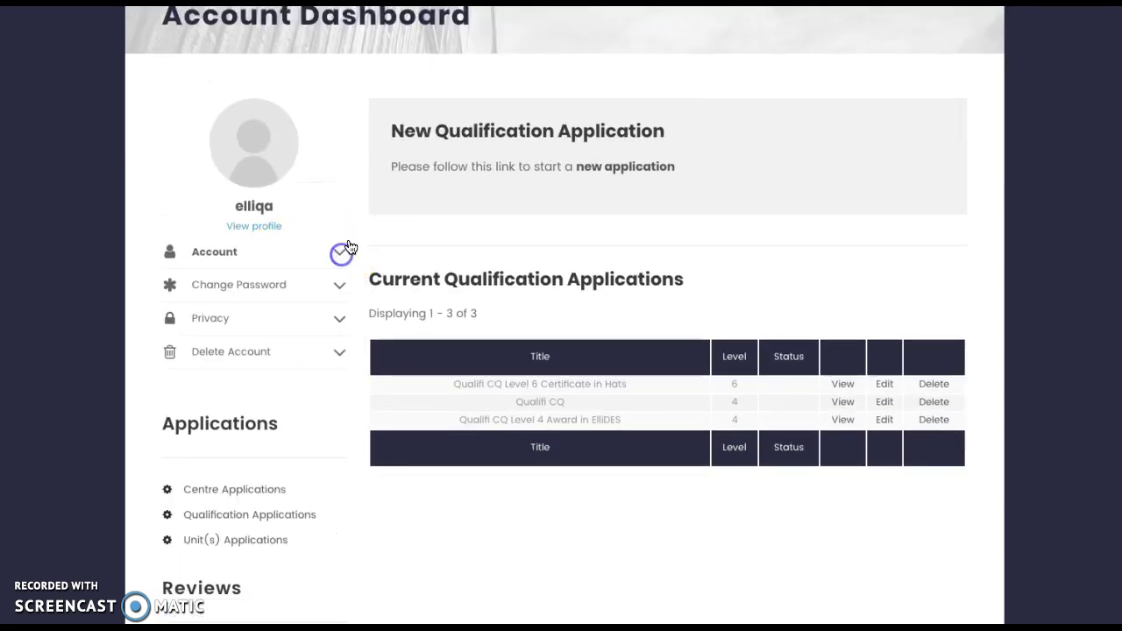
pyautogui.click(311, 392)
pyautogui.scroll(2, 256, 54)
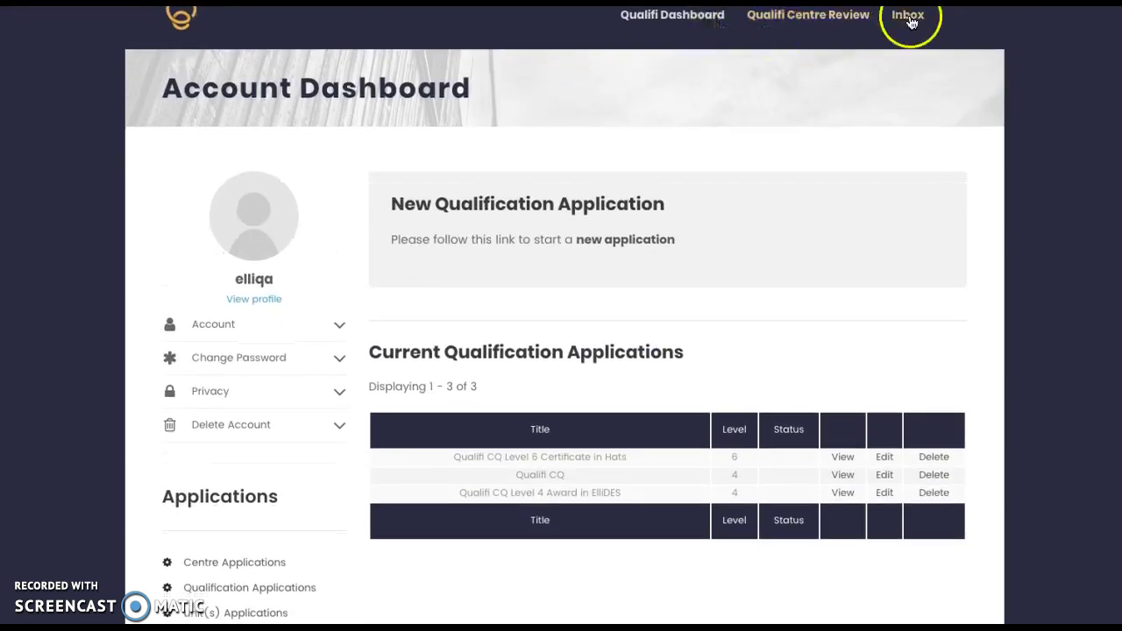
# Open the Inbox to view the entries awaiting review and return to the Account Dashboard through the home page.
pyautogui.click(910, 22)
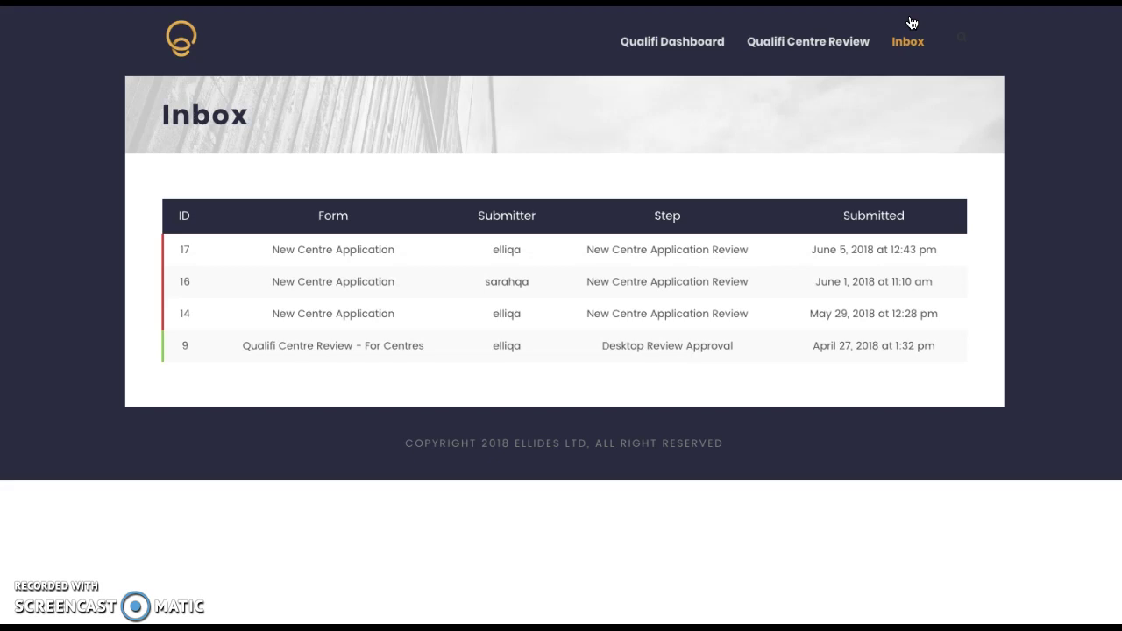
pyautogui.click(180, 58)
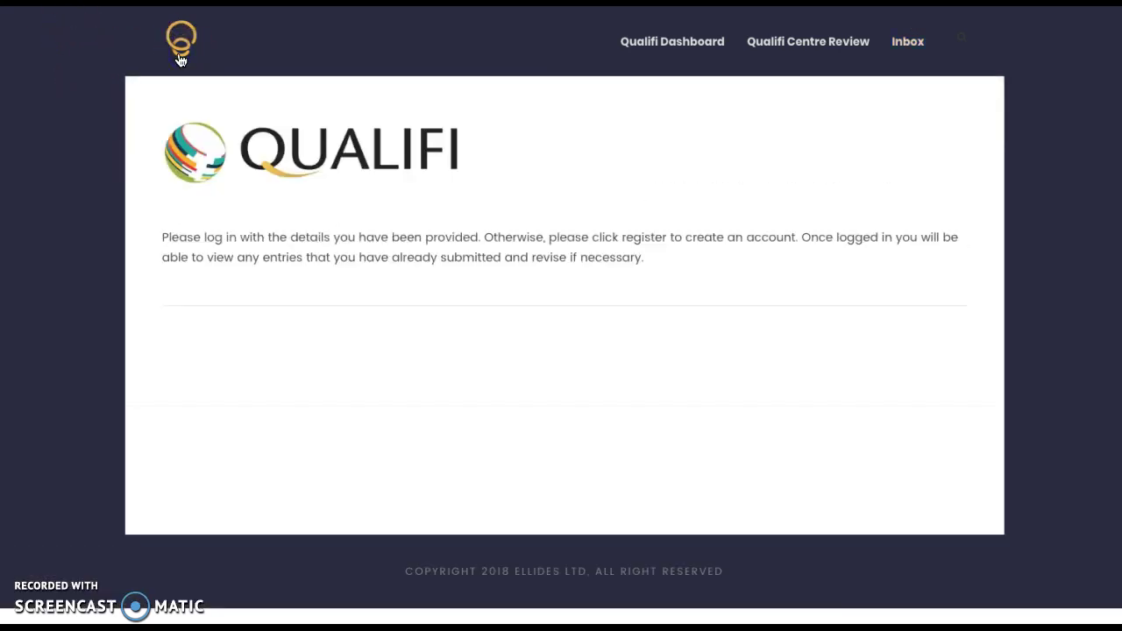
pyautogui.click(312, 92)
pyautogui.click(448, 319)
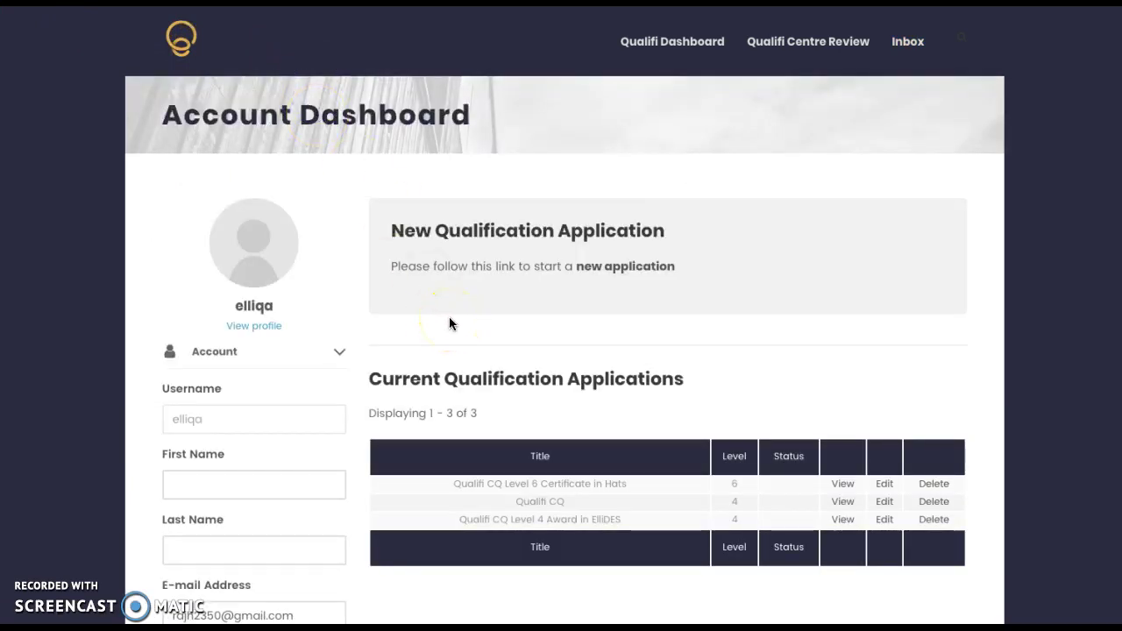